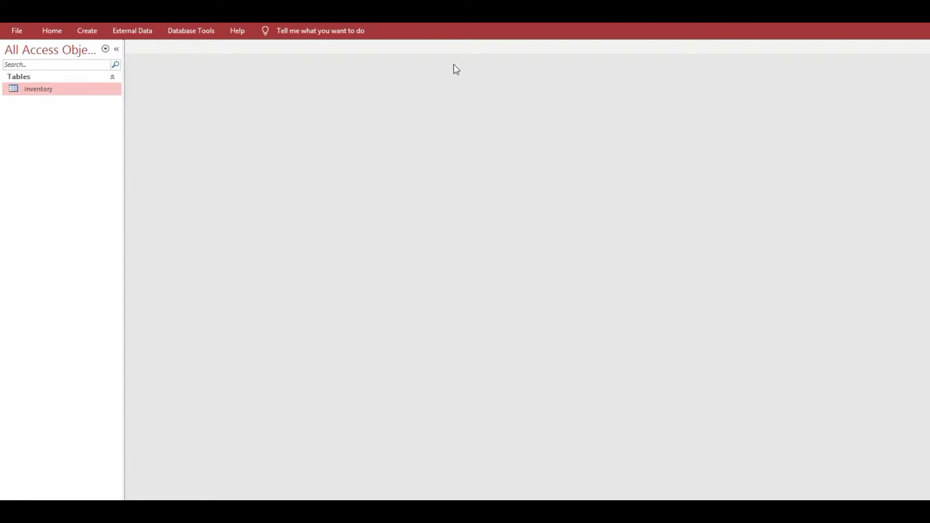
# Create a blank Design View form, widen its grid, and save it as 'animate label back color'.
pyautogui.click(95, 34)
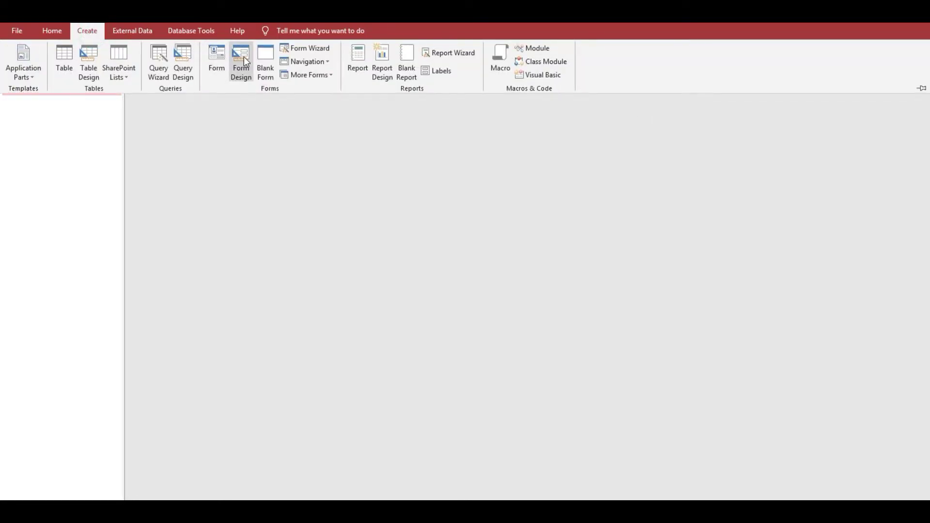
pyautogui.click(243, 57)
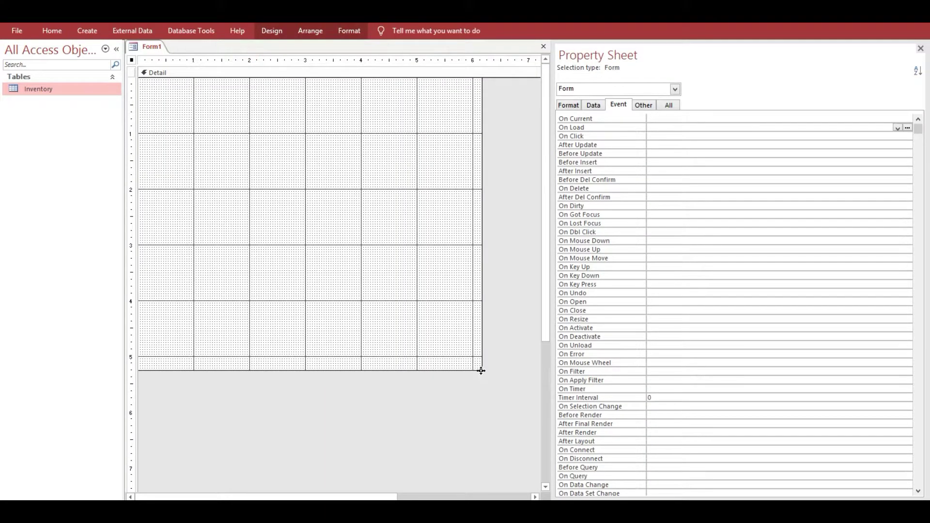
pyautogui.moveTo(481, 371); pyautogui.dragTo(522, 370)
pyautogui.hotkey('ctrl', 's')
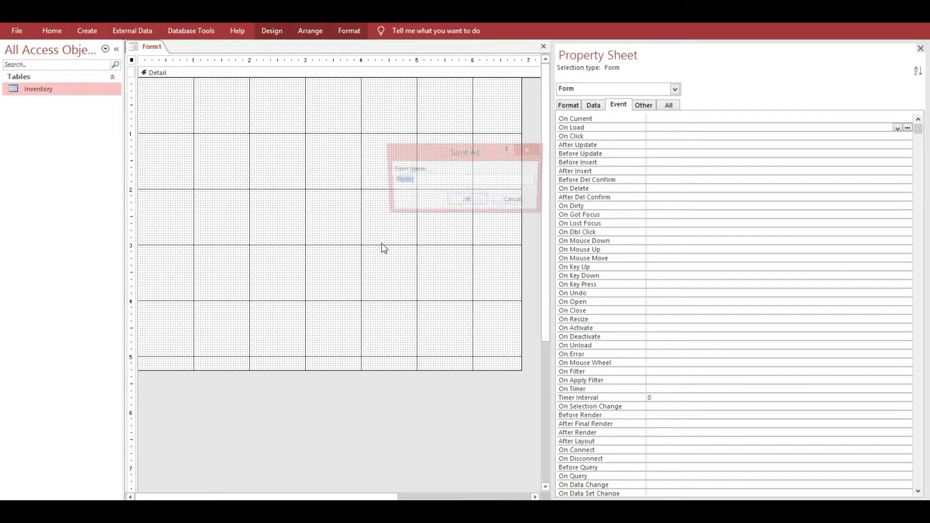
pyautogui.write('animate label')
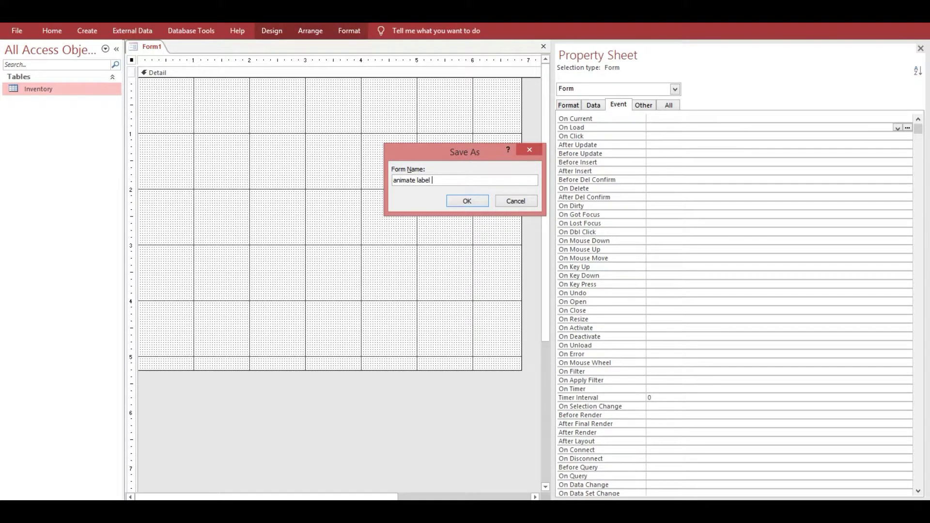
pyautogui.write(' back color')
pyautogui.press('Return')
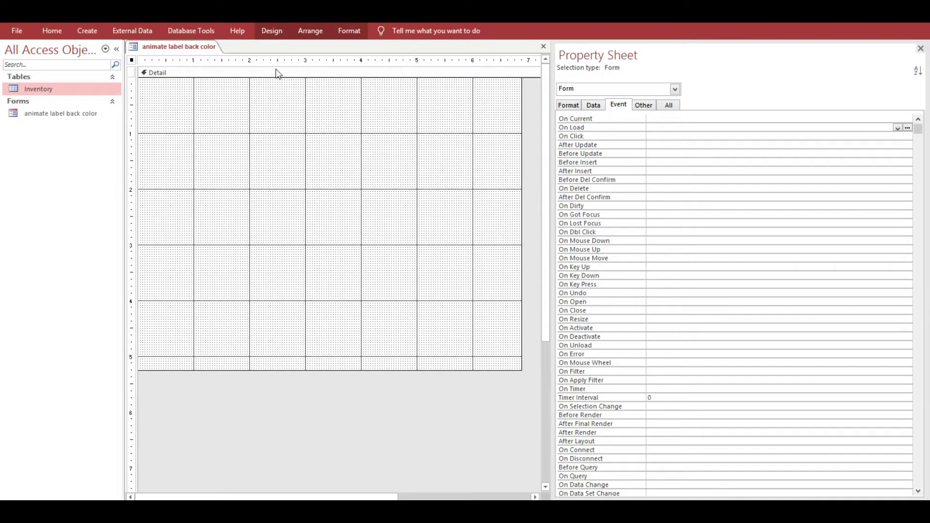
# Draw a label on the form containing the letter K.
pyautogui.click(270, 35)
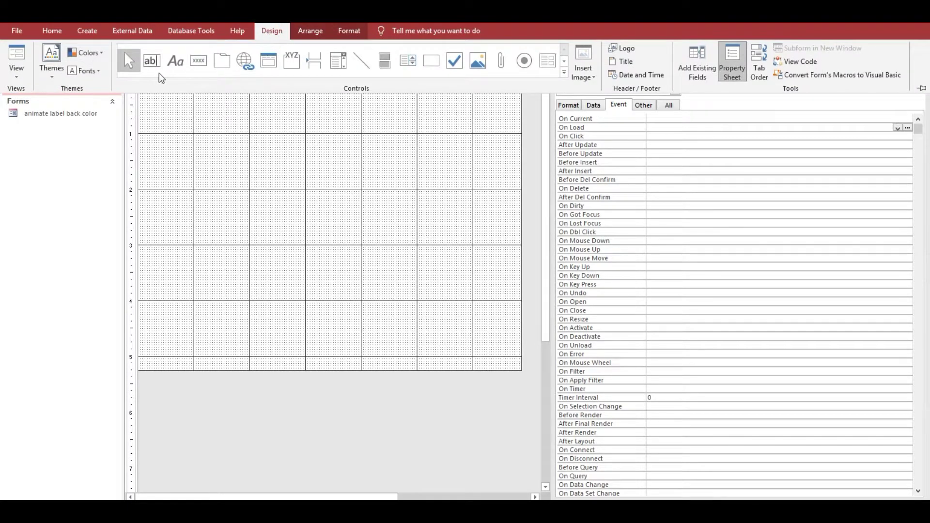
pyautogui.click(173, 68)
pyautogui.moveTo(181, 142); pyautogui.dragTo(228, 170)
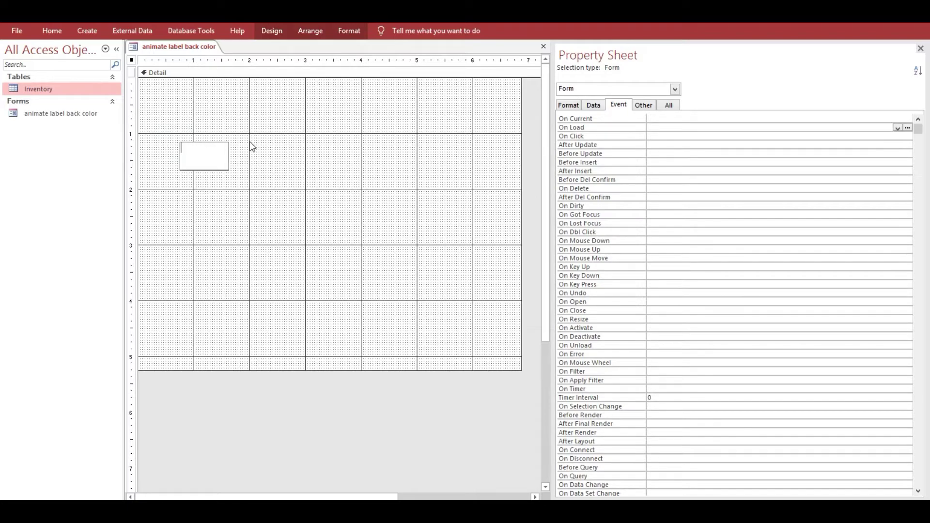
pyautogui.write('K')
pyautogui.press('Return')
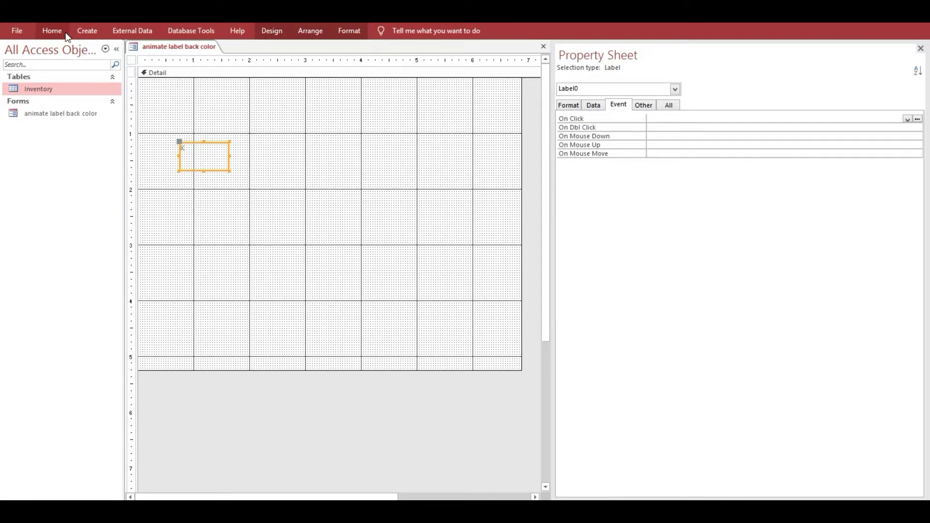
# Set the K label to Arial Rounded MT Bold at size 28.
pyautogui.click(67, 35)
pyautogui.click(583, 53)
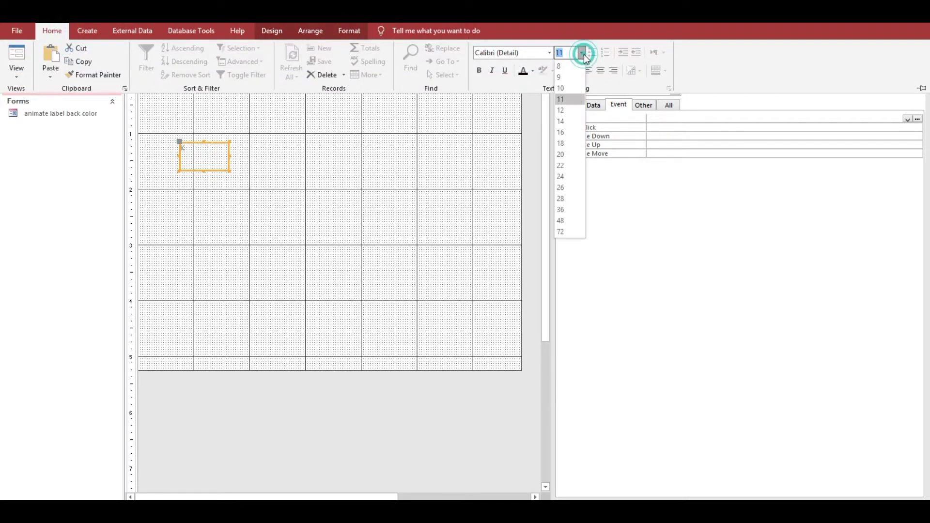
pyautogui.click(577, 198)
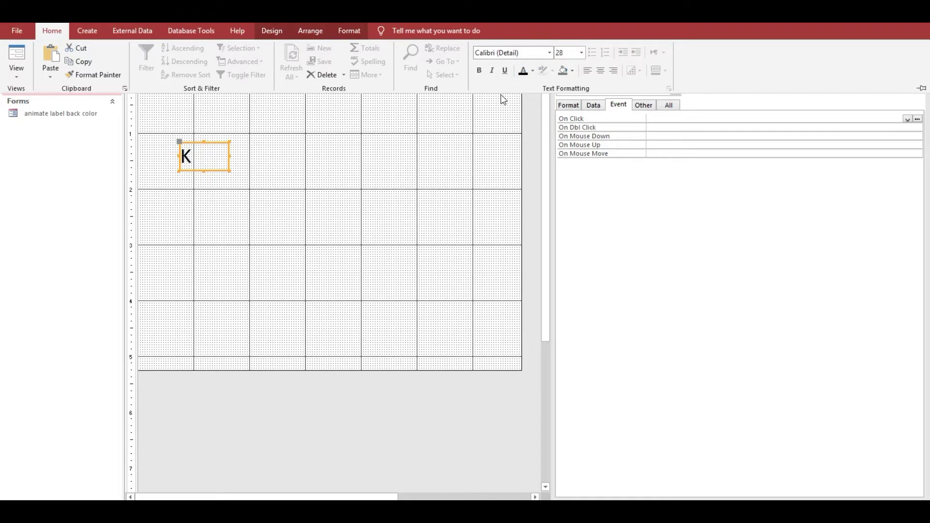
pyautogui.click(549, 52)
pyautogui.scroll(-4, 610, 297)
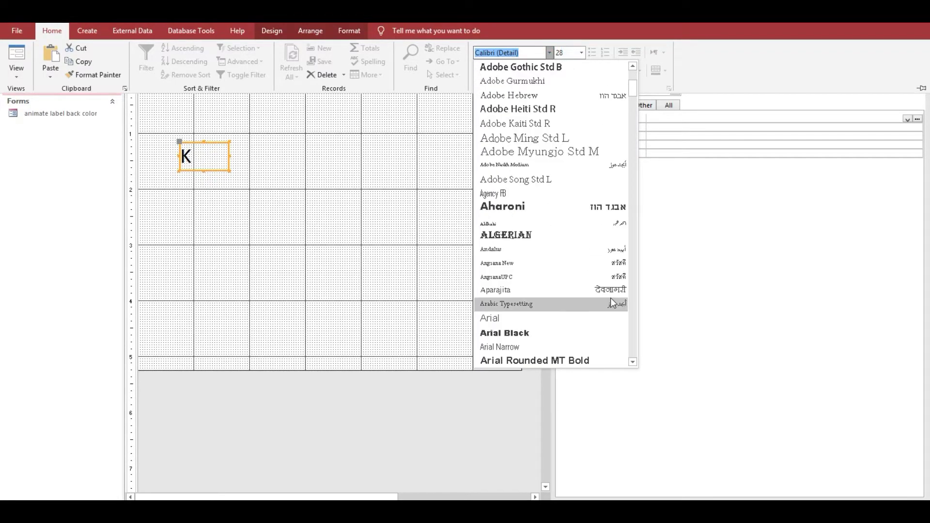
pyautogui.click(581, 361)
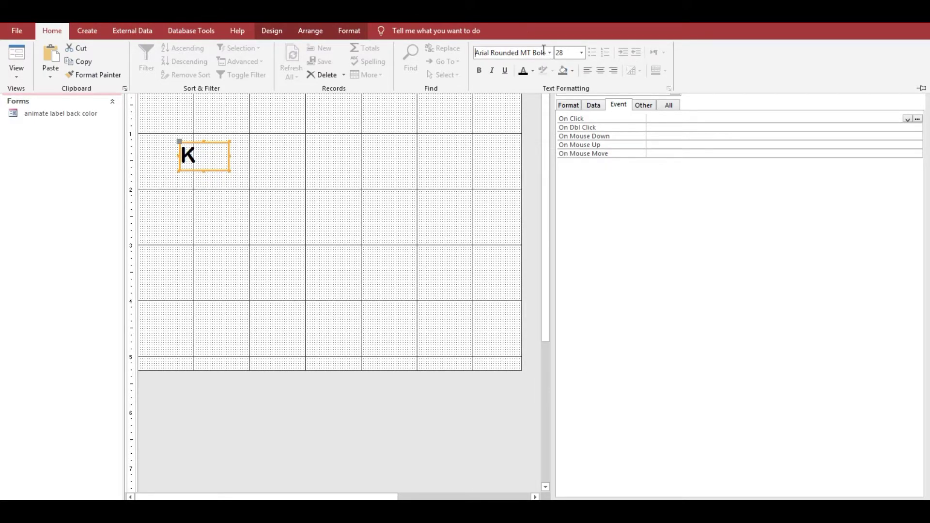
# Try several font sizes for the K, finally settling on 36.
pyautogui.click(581, 53)
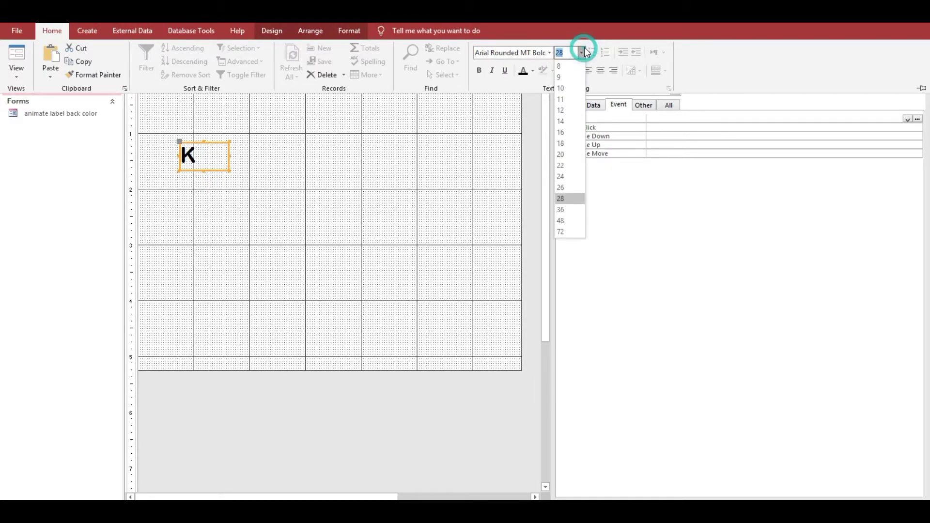
pyautogui.click(569, 221)
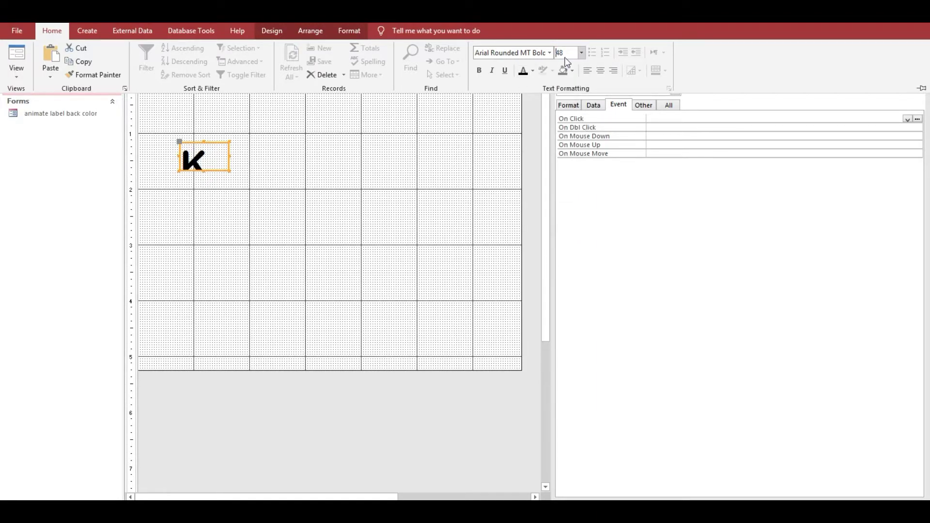
pyautogui.click(581, 53)
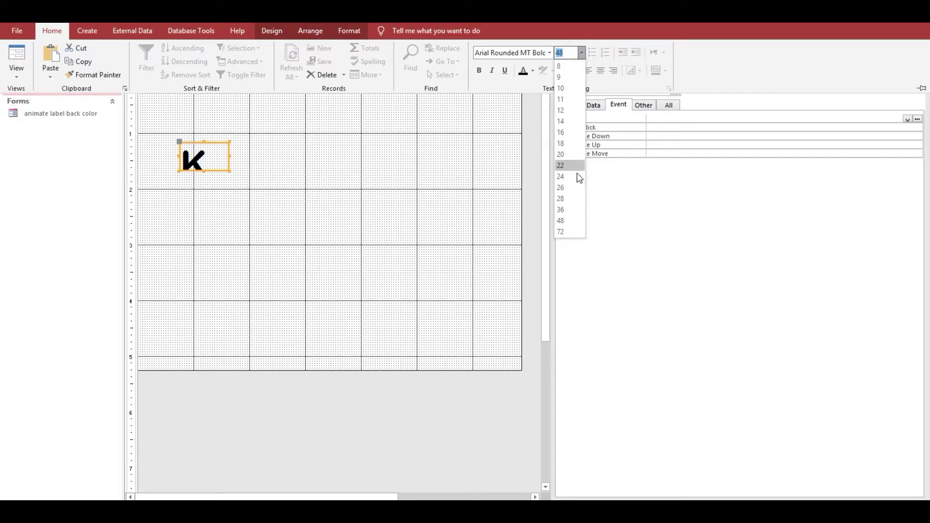
pyautogui.click(572, 187)
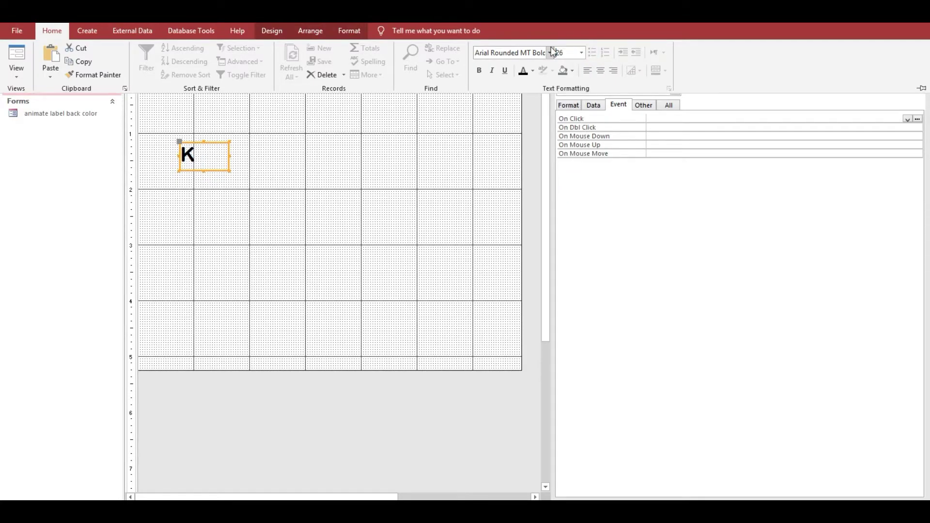
pyautogui.click(581, 52)
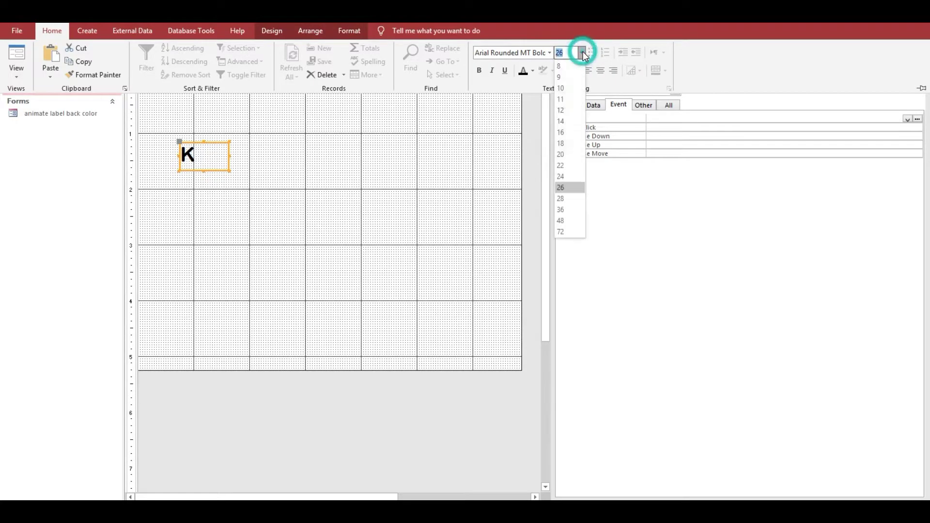
pyautogui.click(569, 198)
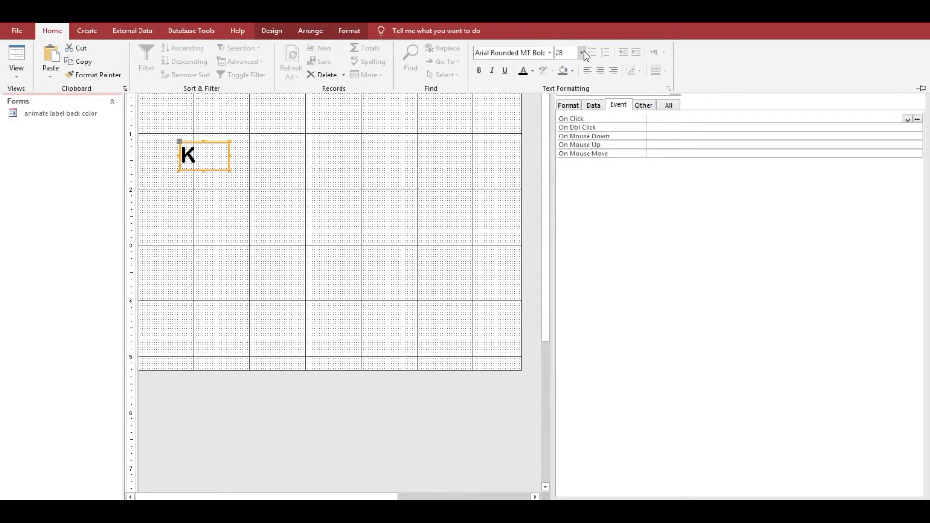
pyautogui.click(581, 52)
pyautogui.click(583, 208)
# Nudge the K label right and down, narrow it, and duplicate it with Ctrl+D.
pyautogui.click(209, 141)
pyautogui.click(253, 142)
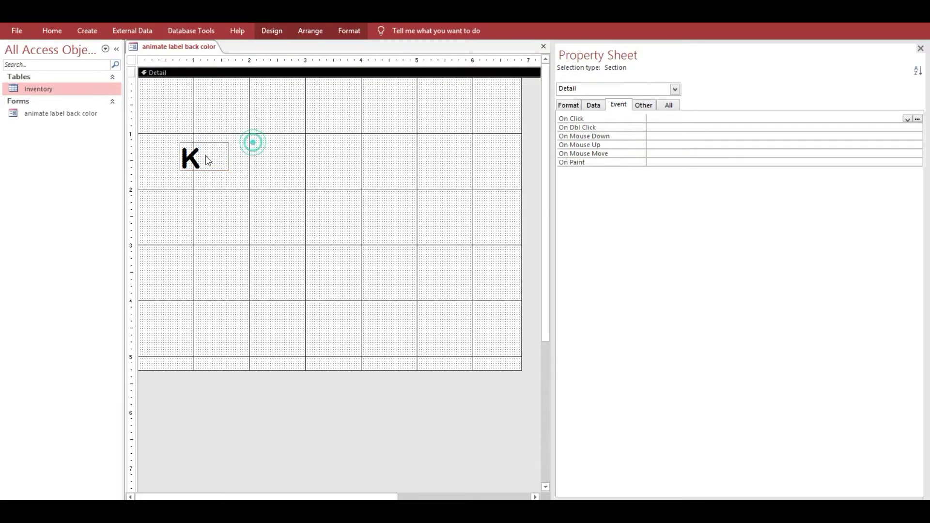
pyautogui.moveTo(207, 160); pyautogui.dragTo(218, 166)
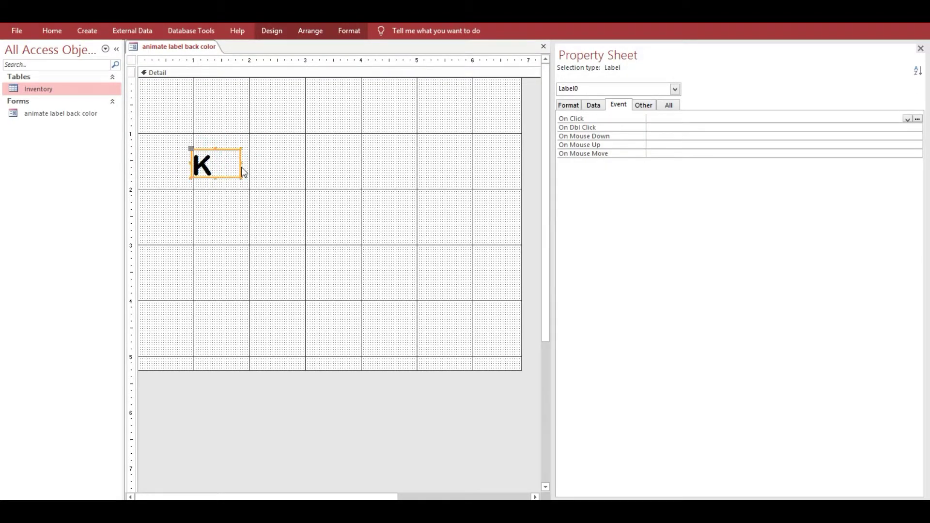
pyautogui.moveTo(239, 162); pyautogui.dragTo(216, 161)
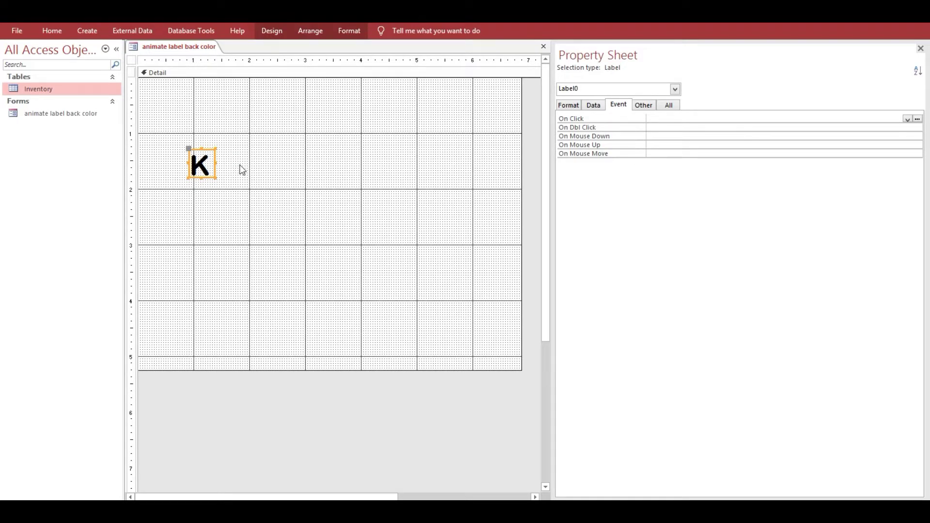
pyautogui.hotkey('ctrl', 'd')
pyautogui.hotkey('ctrl', 'd')
pyautogui.hotkey('ctrl', 'd')
pyautogui.hotkey('ctrl', 'd')
pyautogui.hotkey('ctrl', 'd')
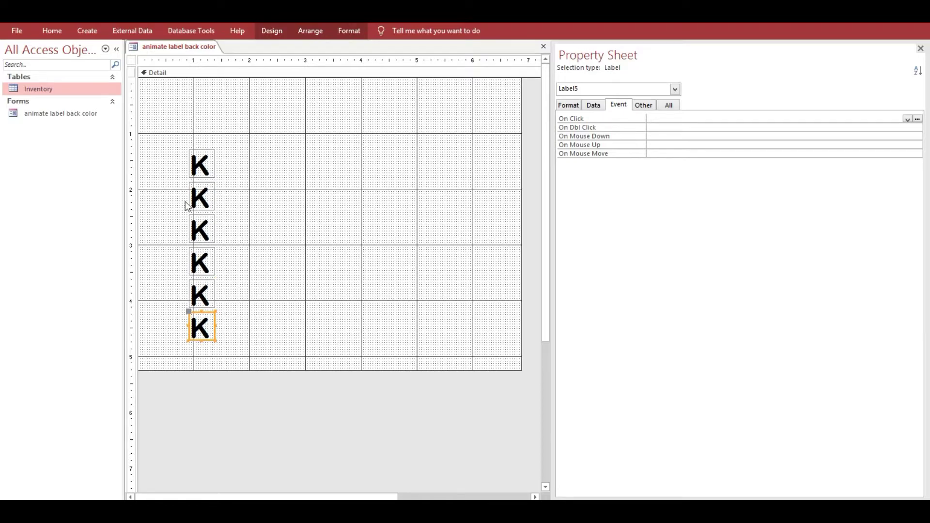
# Drag the K copies up into one horizontal row beside the first K.
pyautogui.moveTo(201, 196); pyautogui.dragTo(240, 170)
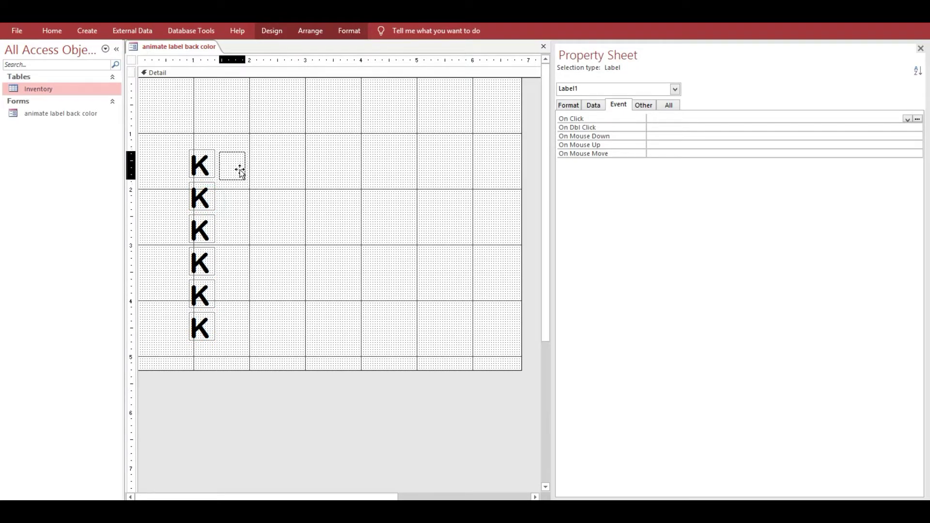
pyautogui.moveTo(201, 230); pyautogui.dragTo(258, 174)
pyautogui.moveTo(199, 263)
pyautogui.mouseDown()
pyautogui.moveTo(296, 165)
pyautogui.moveTo(303, 170)
pyautogui.mouseUp()
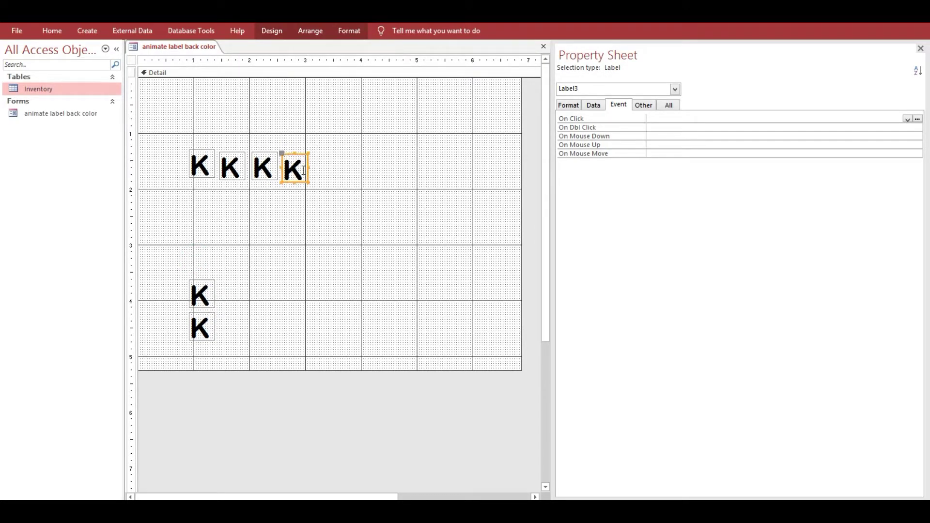
pyautogui.click(187, 165)
pyautogui.click(228, 164)
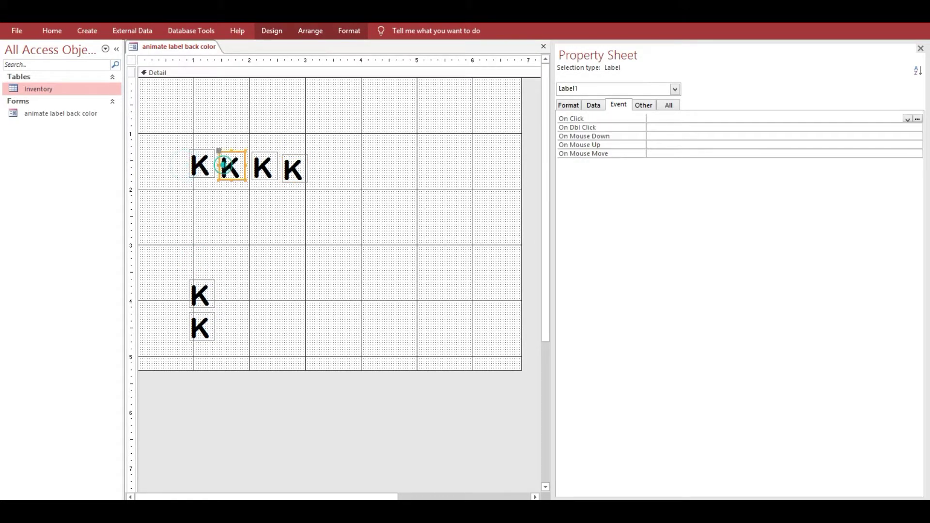
pyautogui.click(198, 172)
pyautogui.click(231, 167)
pyautogui.moveTo(200, 303); pyautogui.dragTo(324, 174)
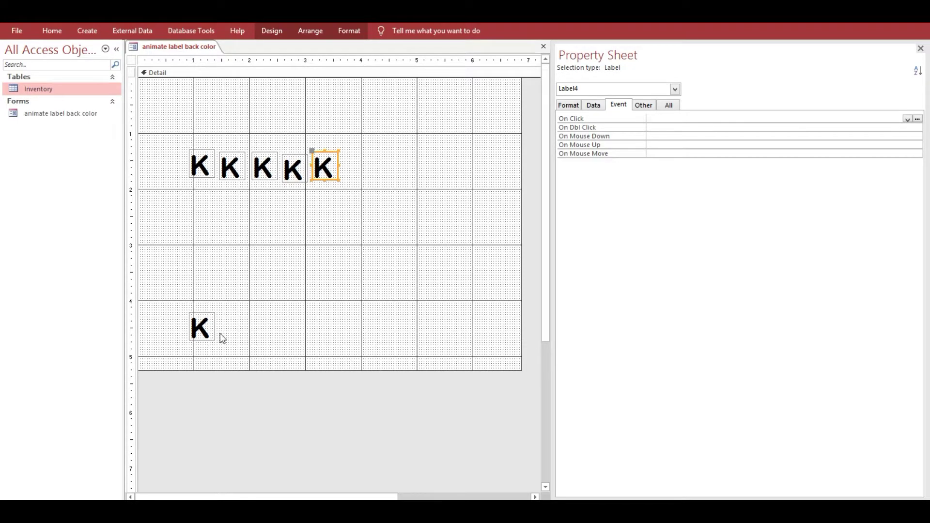
pyautogui.moveTo(208, 330); pyautogui.dragTo(369, 174)
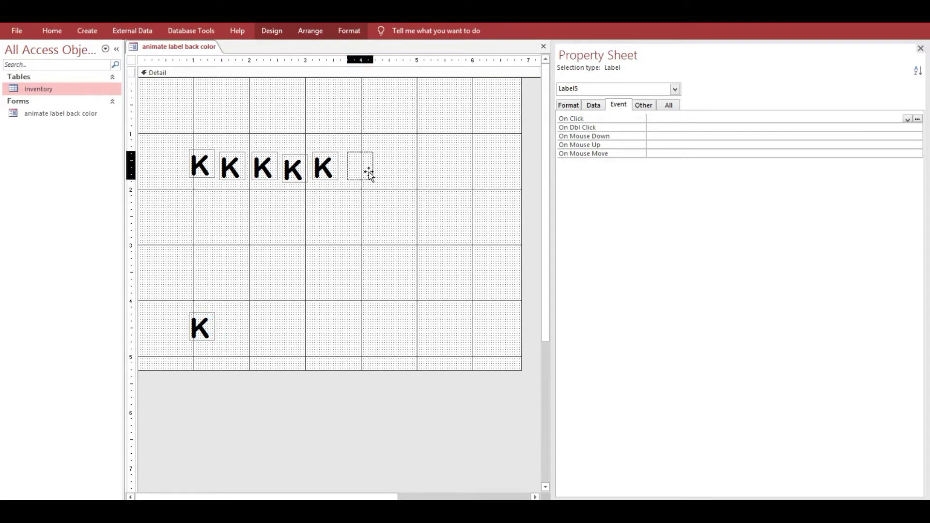
# Change the second, third and fourth K labels to A, M and A.
pyautogui.click(232, 170)
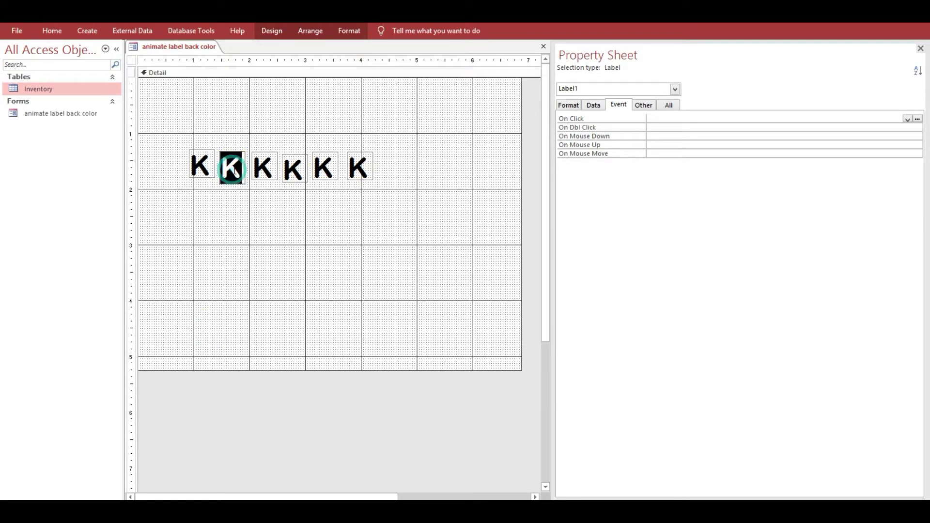
pyautogui.write('A')
pyautogui.click(274, 174)
pyautogui.doubleClick(268, 170)
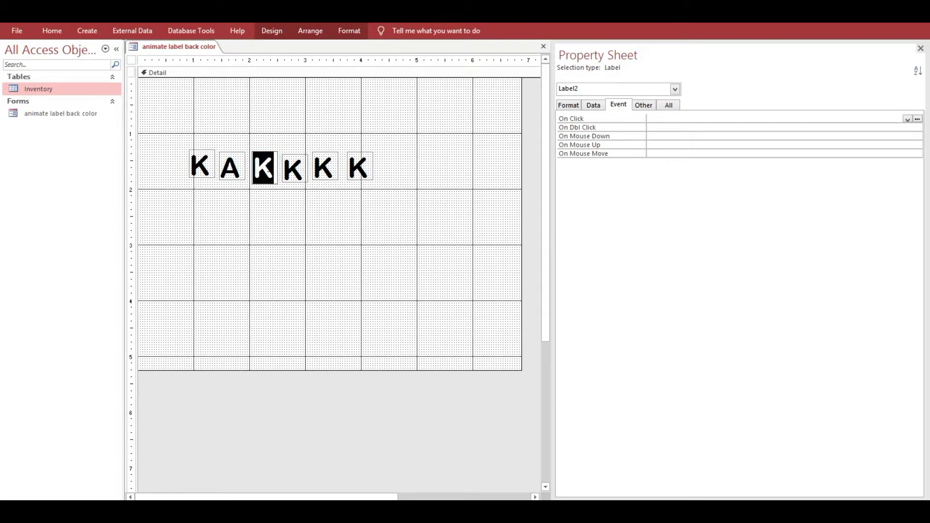
pyautogui.write('M')
pyautogui.click(289, 165)
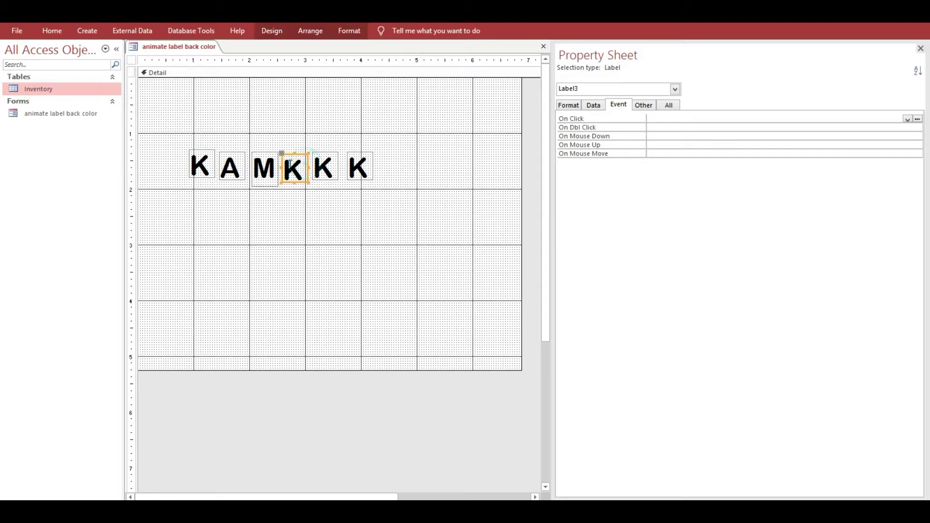
pyautogui.doubleClick(290, 166)
pyautogui.write('A')
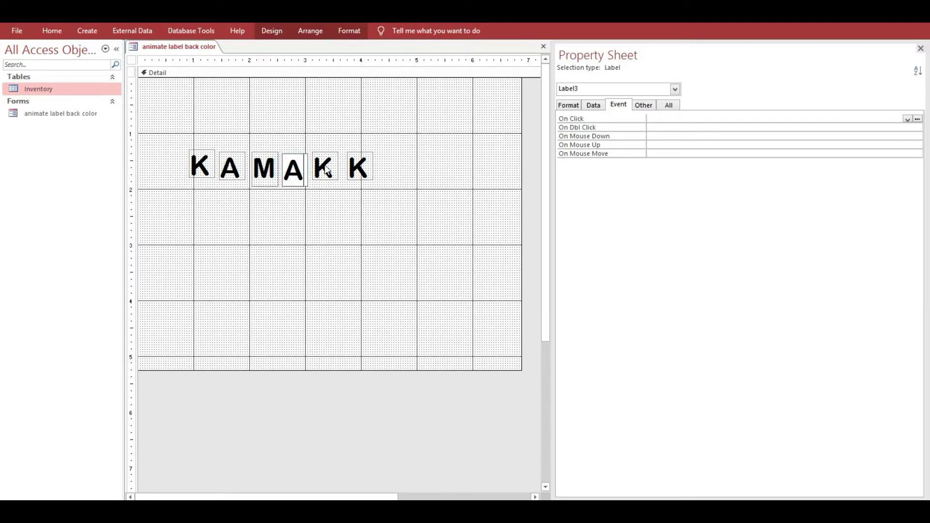
# Change the last two labels to Y and O, completing KAMAYO.
pyautogui.click(326, 170)
pyautogui.doubleClick(326, 169)
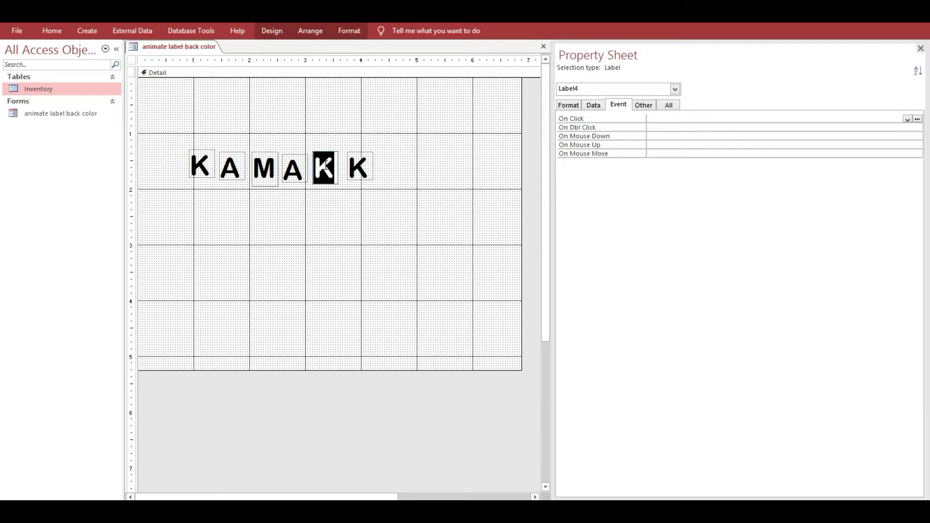
pyautogui.write('Y')
pyautogui.click(357, 165)
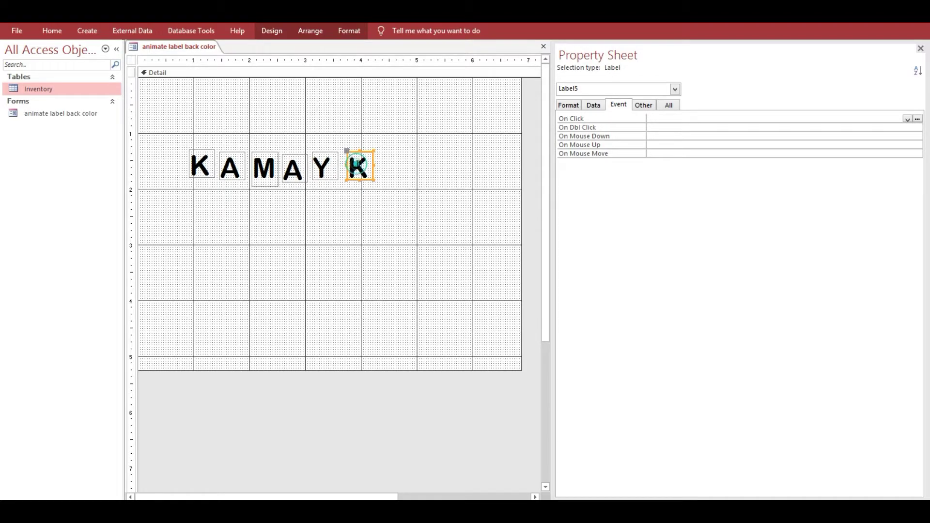
pyautogui.doubleClick(357, 165)
pyautogui.write('O')
pyautogui.click(248, 216)
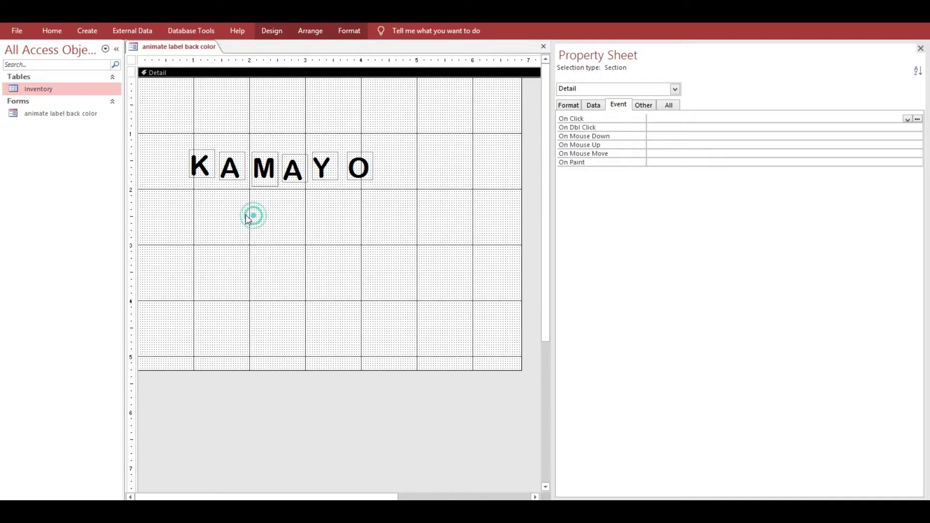
# Select all six letter labels and align them by their top edges.
pyautogui.moveTo(156, 163); pyautogui.dragTo(389, 178)
pyautogui.rightClick(363, 169)
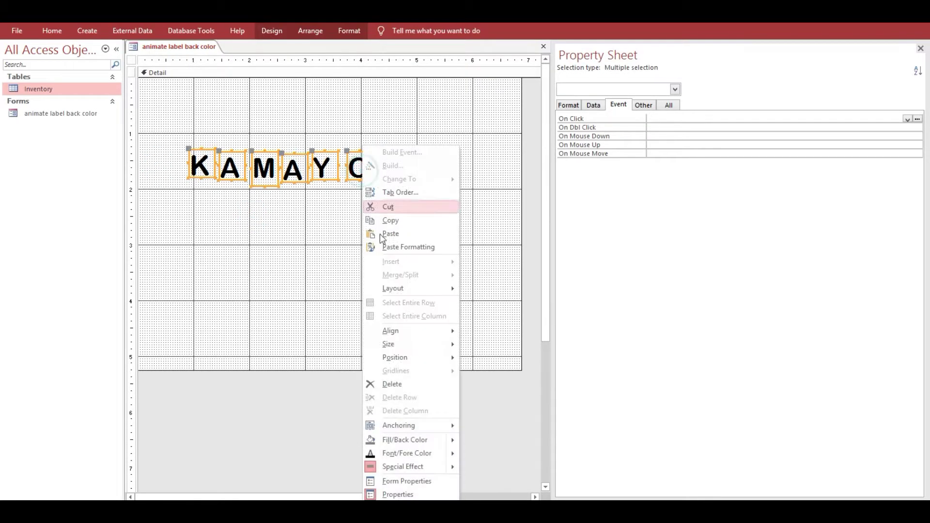
pyautogui.moveTo(391, 331)
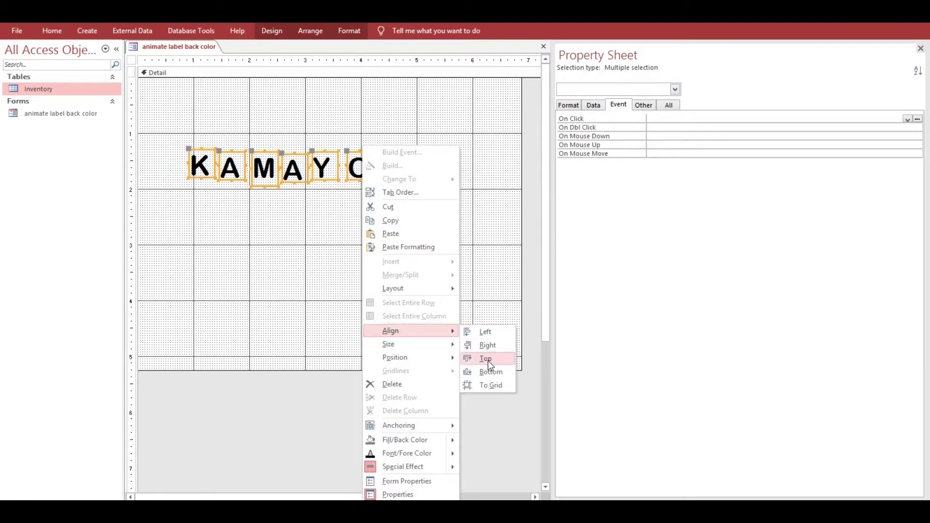
pyautogui.click(485, 358)
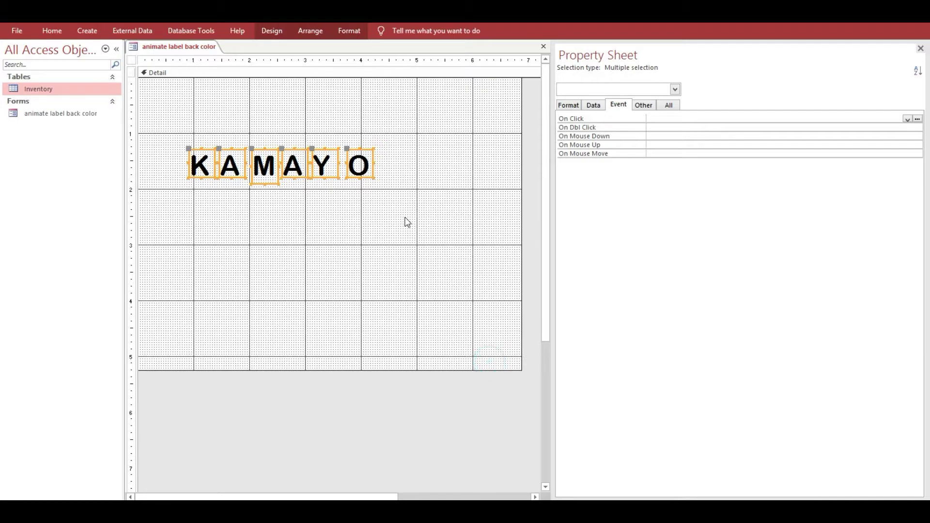
pyautogui.rightClick(357, 163)
pyautogui.moveTo(386, 344)
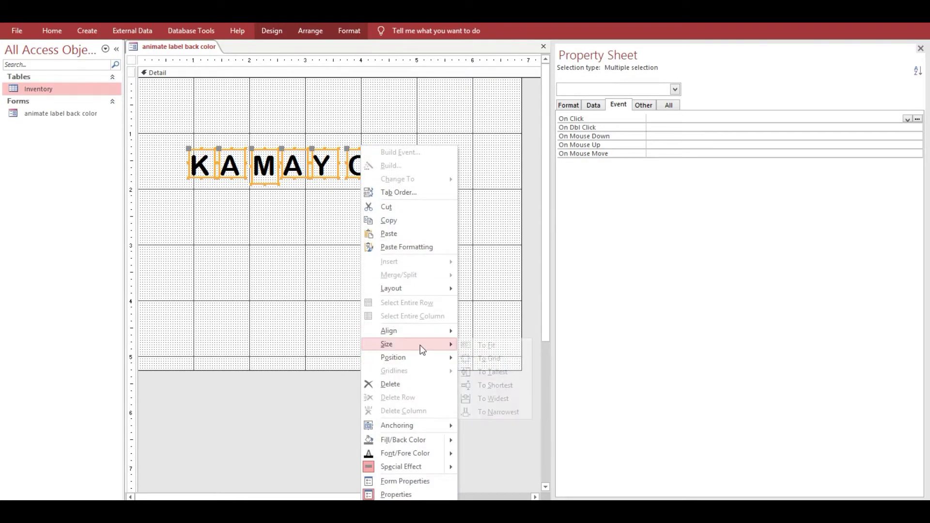
# Size the letter labels to match the shortest one's height.
pyautogui.click(502, 390)
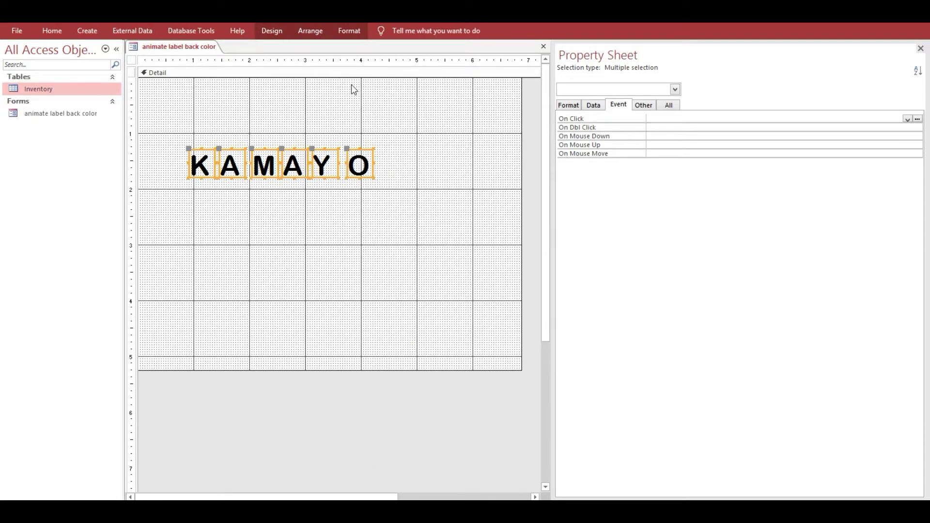
pyautogui.click(341, 130)
pyautogui.click(211, 165)
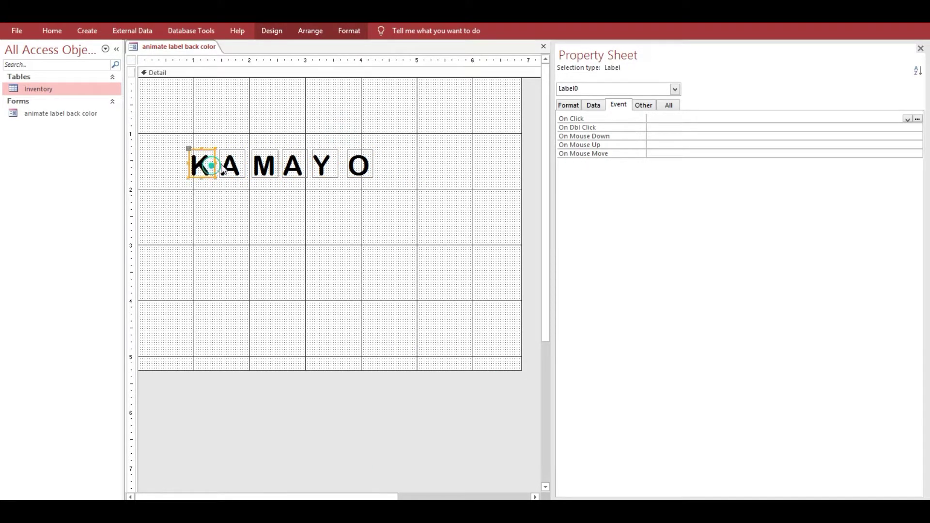
pyautogui.click(252, 116)
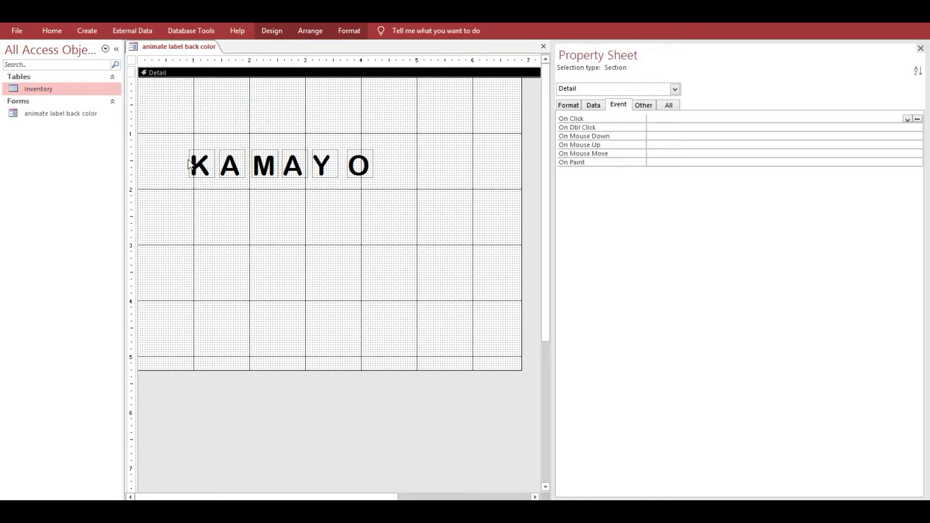
pyautogui.moveTo(151, 154); pyautogui.dragTo(461, 175)
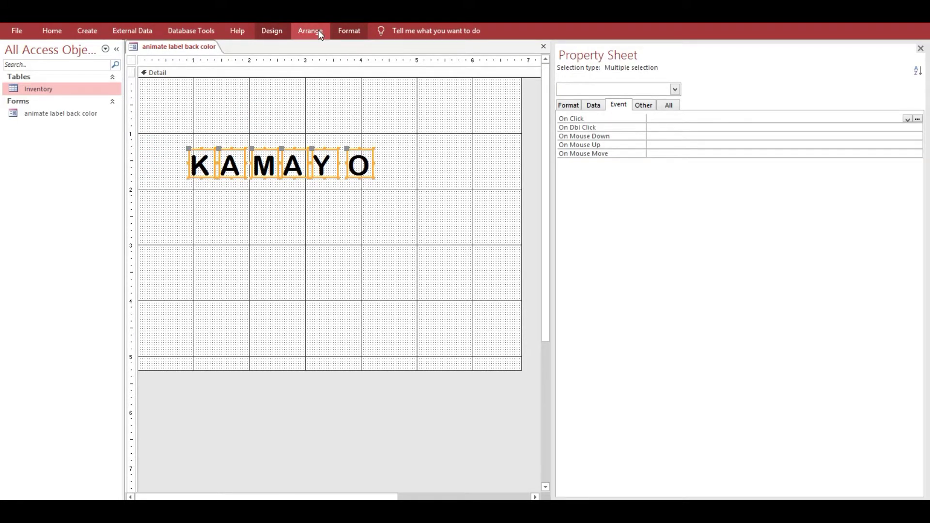
# Apply Equal Horizontal spacing to the six KAMAYO labels.
pyautogui.click(320, 33)
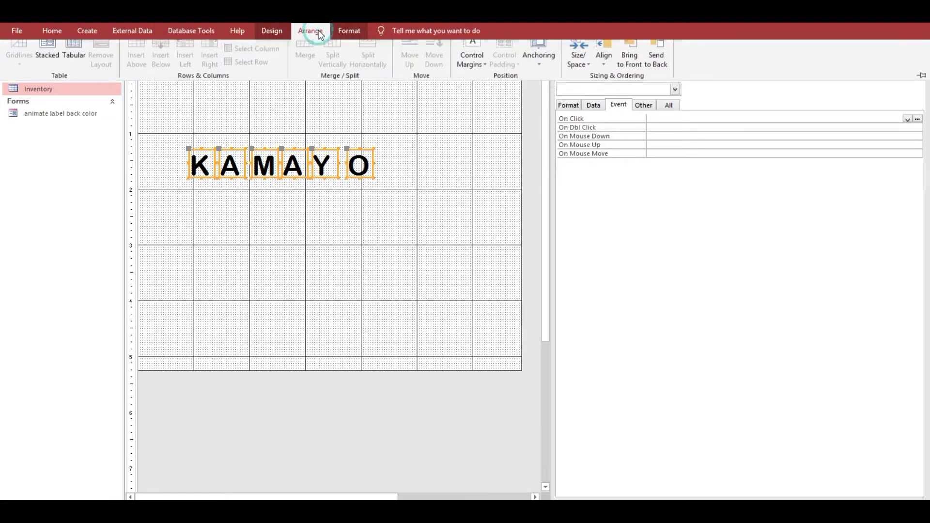
pyautogui.click(581, 76)
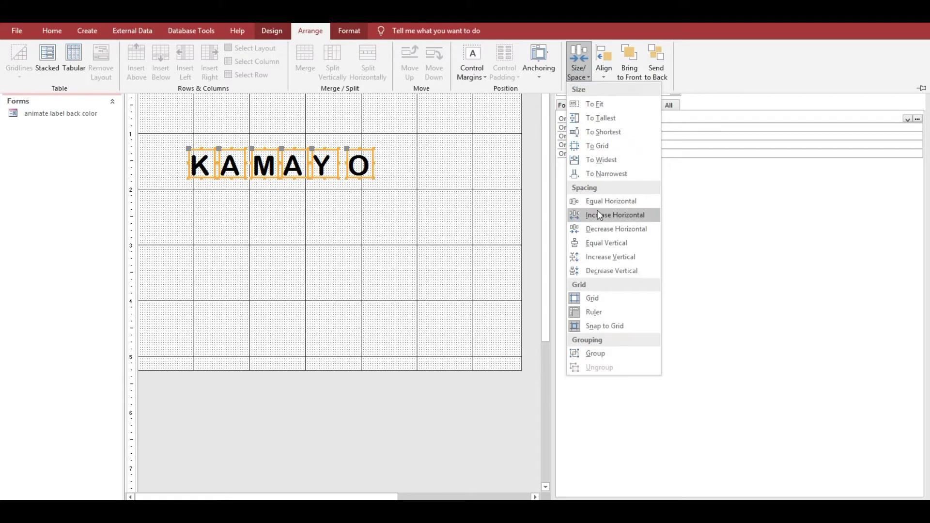
pyautogui.click(632, 202)
pyautogui.click(285, 188)
pyautogui.click(282, 213)
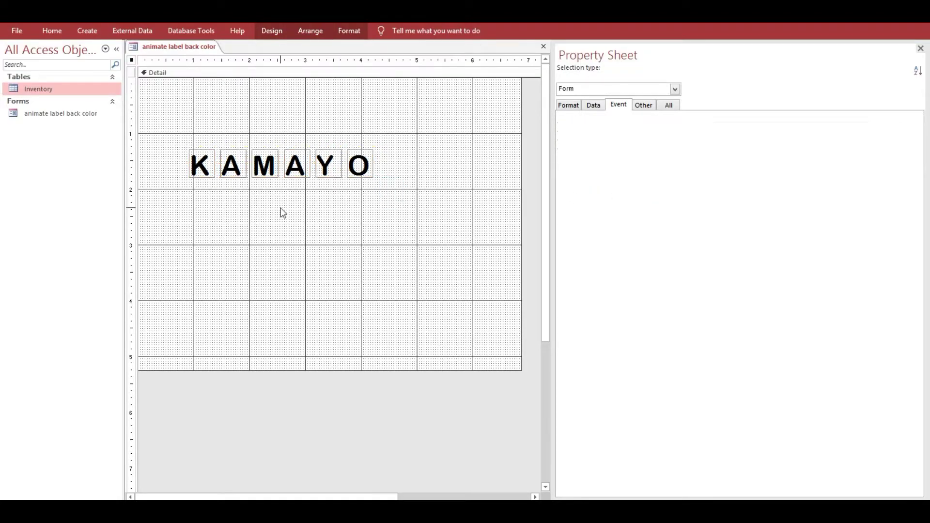
pyautogui.click(282, 213)
pyautogui.moveTo(194, 214); pyautogui.dragTo(374, 151)
pyautogui.click(271, 216)
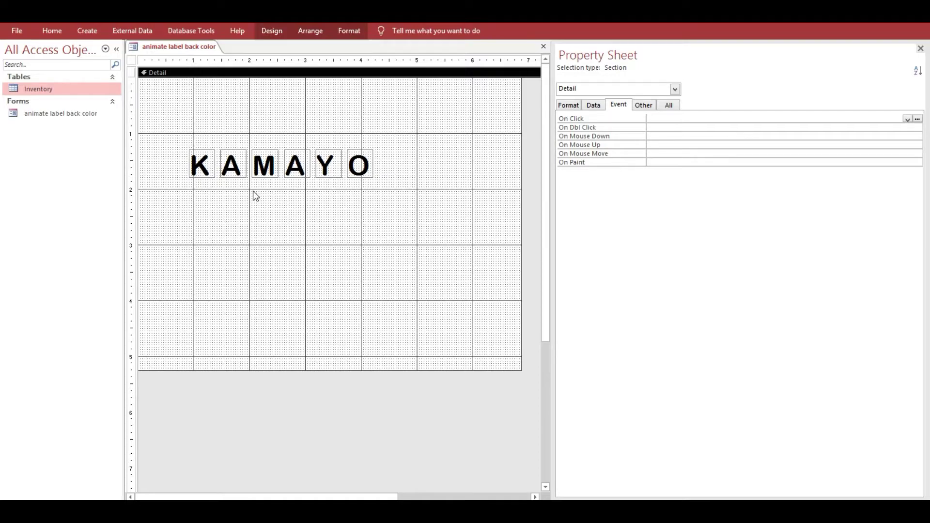
# Copy and paste the A, M, A labels, nudging the copies right and down.
pyautogui.moveTo(237, 196); pyautogui.dragTo(294, 170)
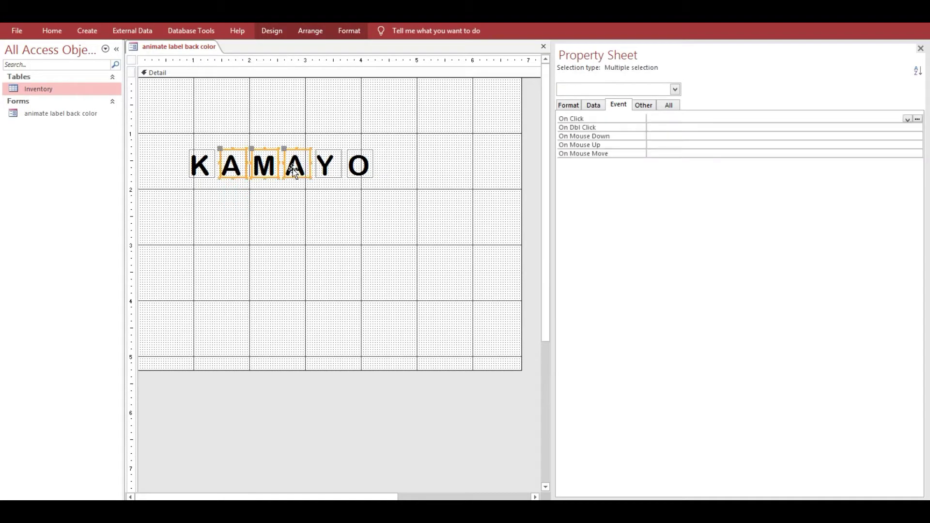
pyautogui.hotkey('ctrl', 'c')
pyautogui.hotkey('ctrl', 'v')
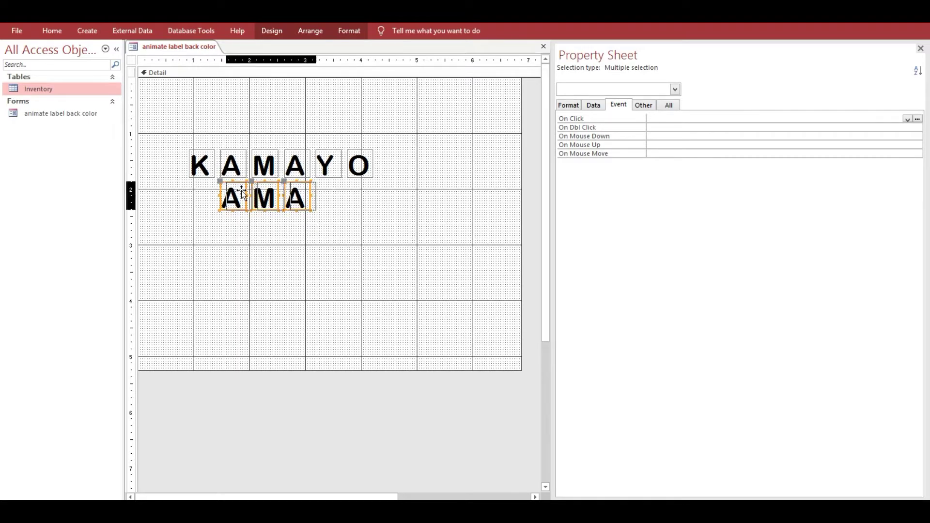
pyautogui.press('Right')
pyautogui.press('Right')
pyautogui.press('Right')
pyautogui.press('Right')
pyautogui.press('Down')
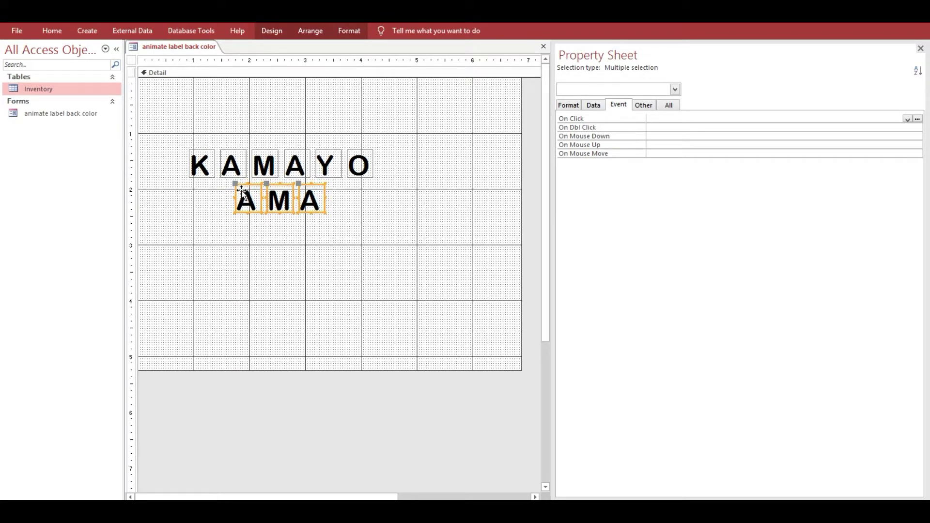
# Retype the copied M as 'KO' and move the trailing A label beside it.
pyautogui.click(242, 236)
pyautogui.click(280, 199)
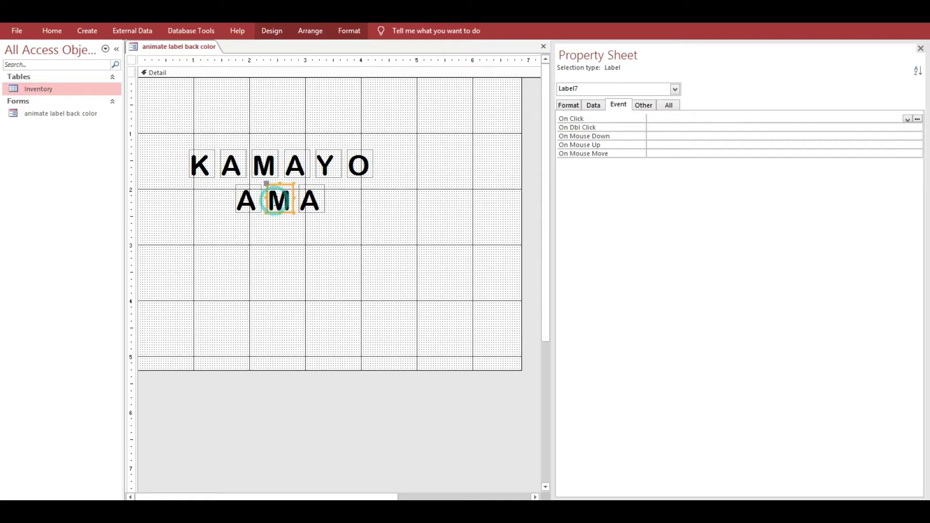
pyautogui.doubleClick(276, 199)
pyautogui.write('KO')
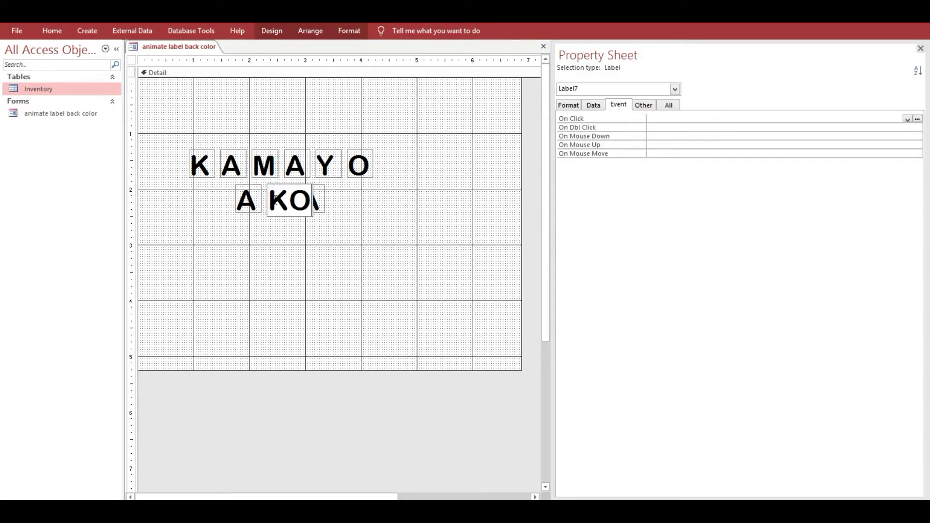
pyautogui.click(295, 251)
pyautogui.moveTo(321, 198); pyautogui.dragTo(340, 203)
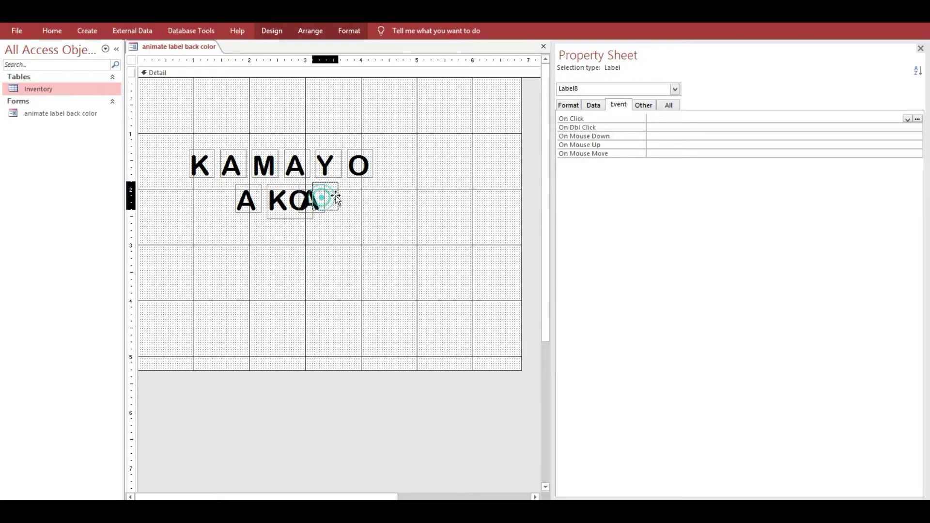
pyautogui.doubleClick(329, 203)
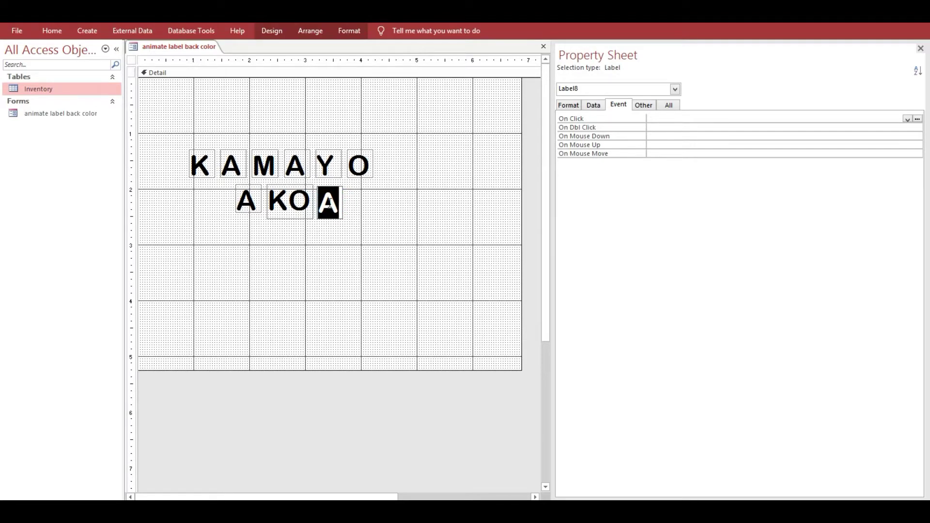
# Change the copied labels to K and O so the second row reads A K O.
pyautogui.click(282, 199)
pyautogui.doubleClick(282, 199)
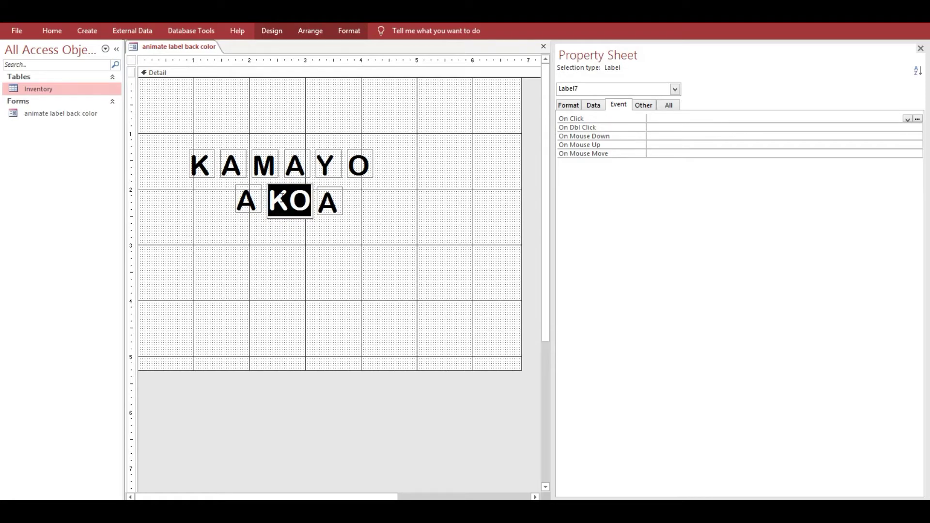
pyautogui.write('K')
pyautogui.click(329, 206)
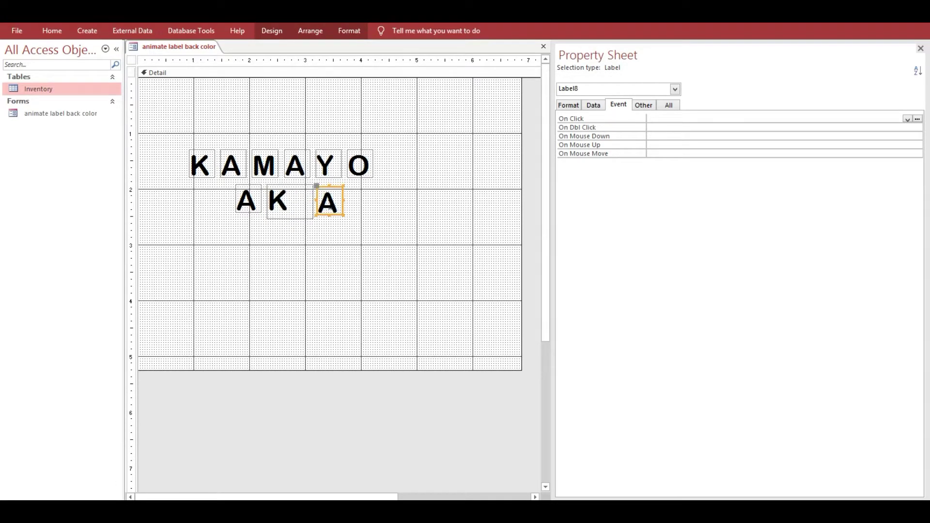
pyautogui.doubleClick(328, 206)
pyautogui.write('O')
pyautogui.click(260, 269)
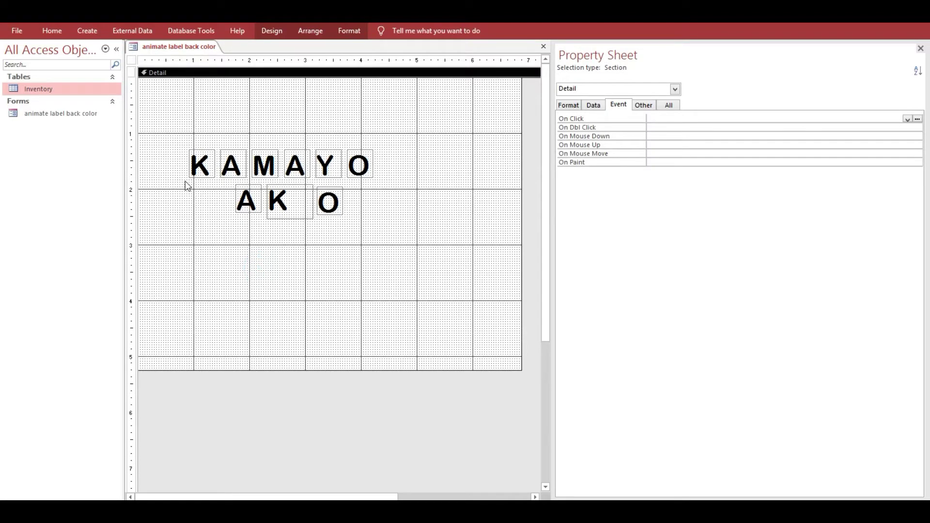
# Size all letter labels in both rows to the shortest height and narrowest width.
pyautogui.moveTo(151, 162); pyautogui.dragTo(378, 196)
pyautogui.rightClick(295, 159)
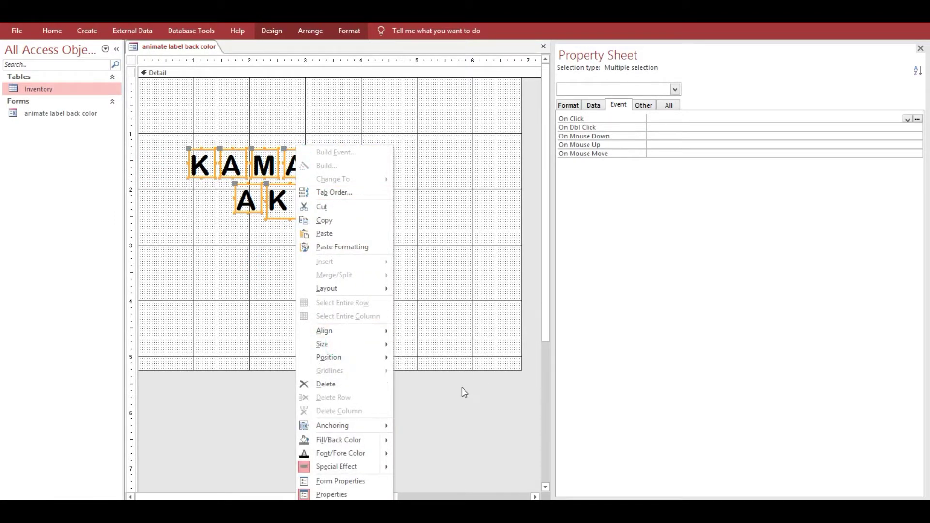
pyautogui.moveTo(322, 344)
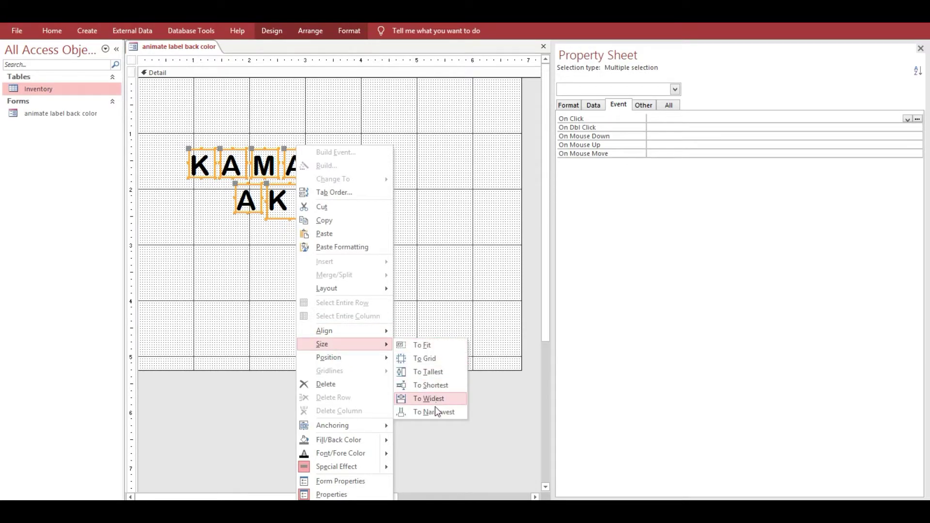
pyautogui.click(438, 386)
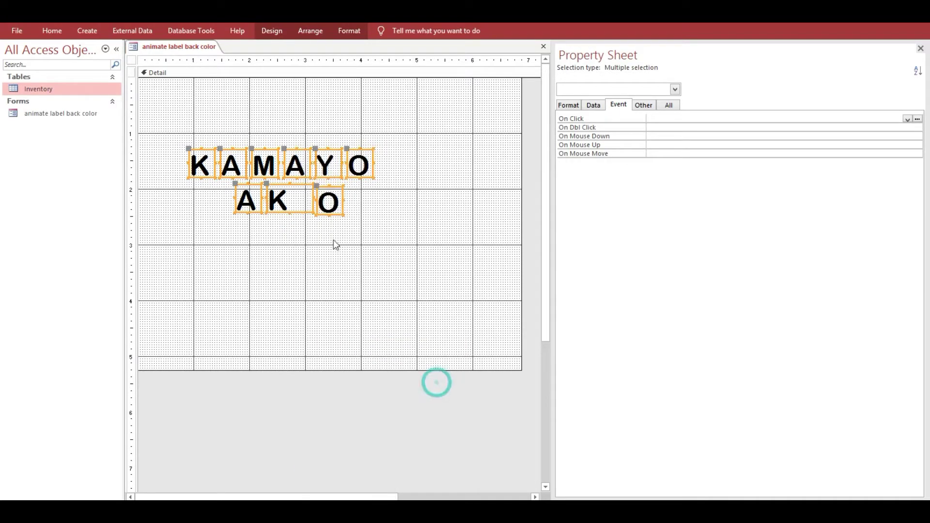
pyautogui.rightClick(297, 199)
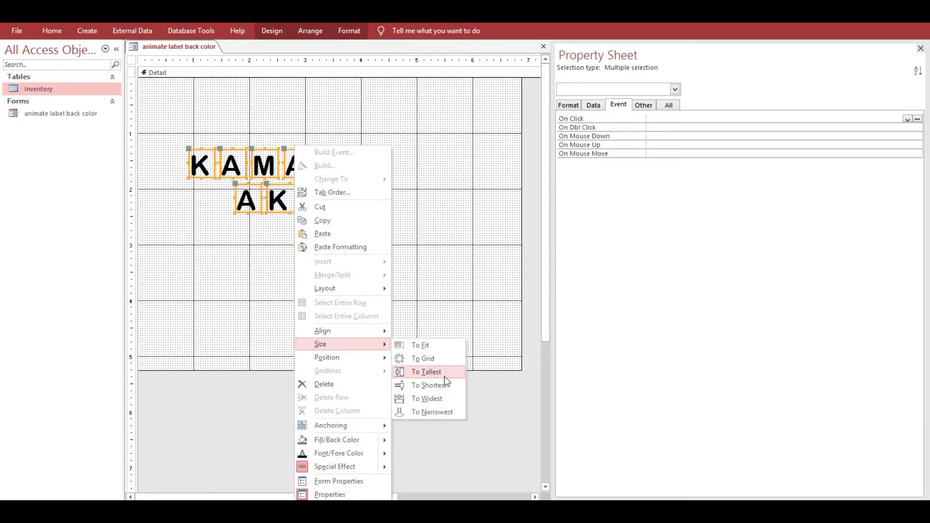
pyautogui.click(434, 411)
# Move the O label next to K and top-align the A, K and O labels.
pyautogui.click(269, 241)
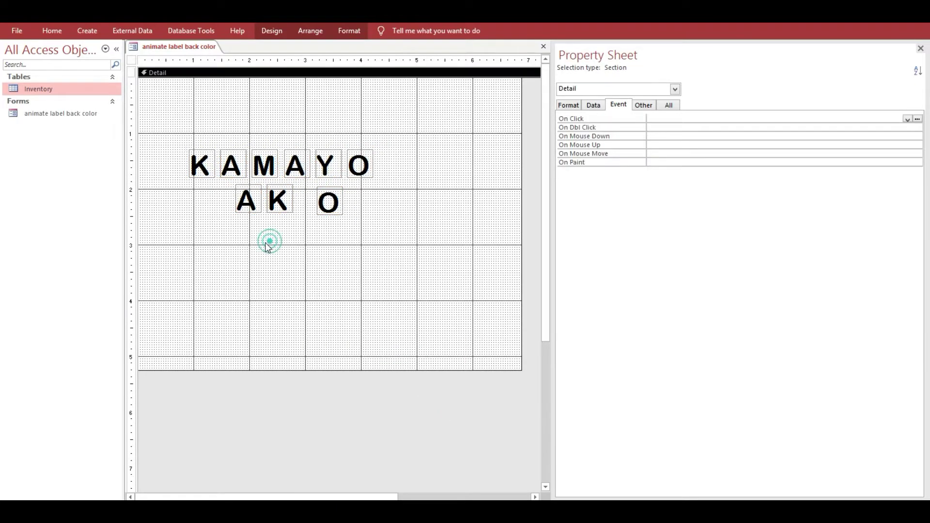
pyautogui.click(183, 217)
pyautogui.click(333, 211)
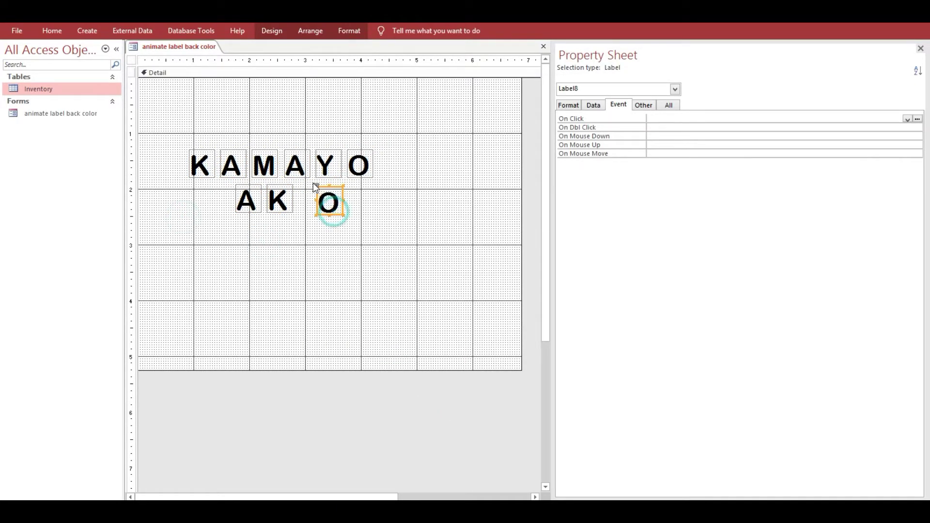
pyautogui.moveTo(343, 212); pyautogui.dragTo(325, 212)
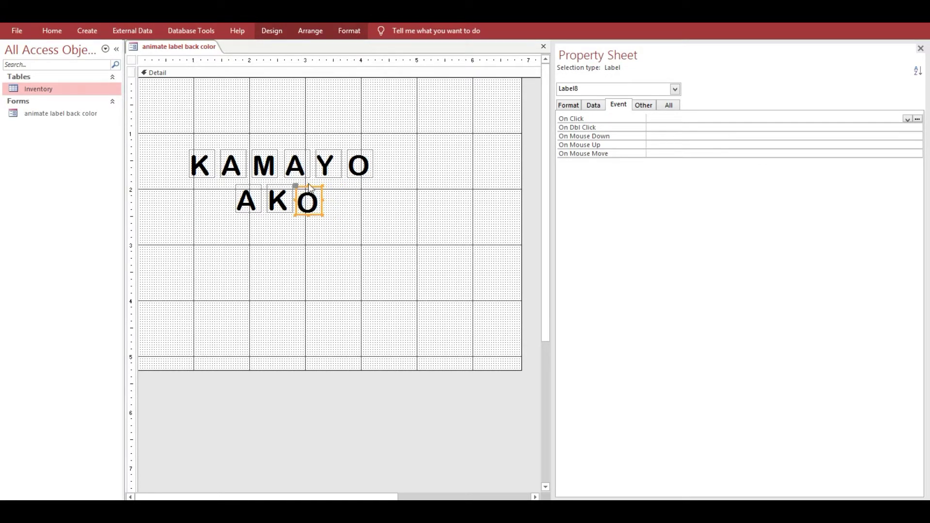
pyautogui.moveTo(211, 201); pyautogui.dragTo(320, 215)
pyautogui.rightClick(320, 215)
pyautogui.moveTo(347, 330)
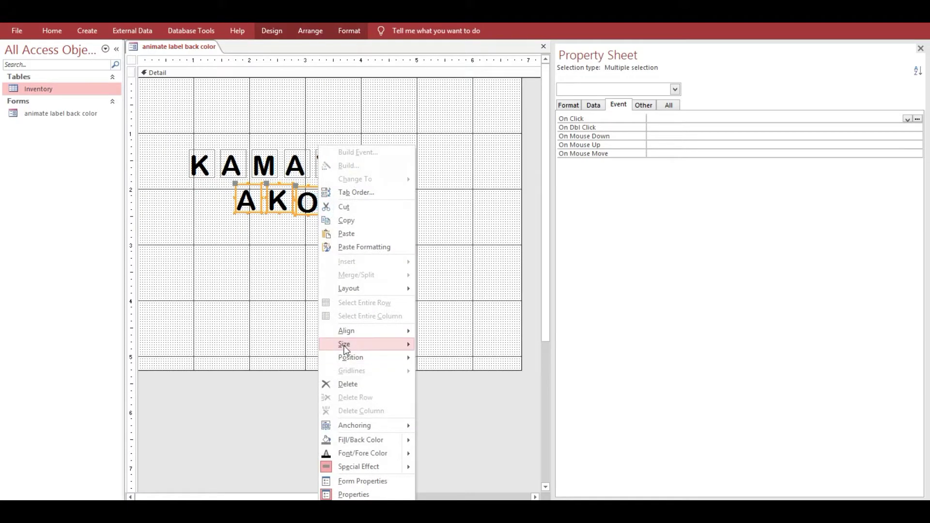
pyautogui.click(450, 362)
pyautogui.click(302, 240)
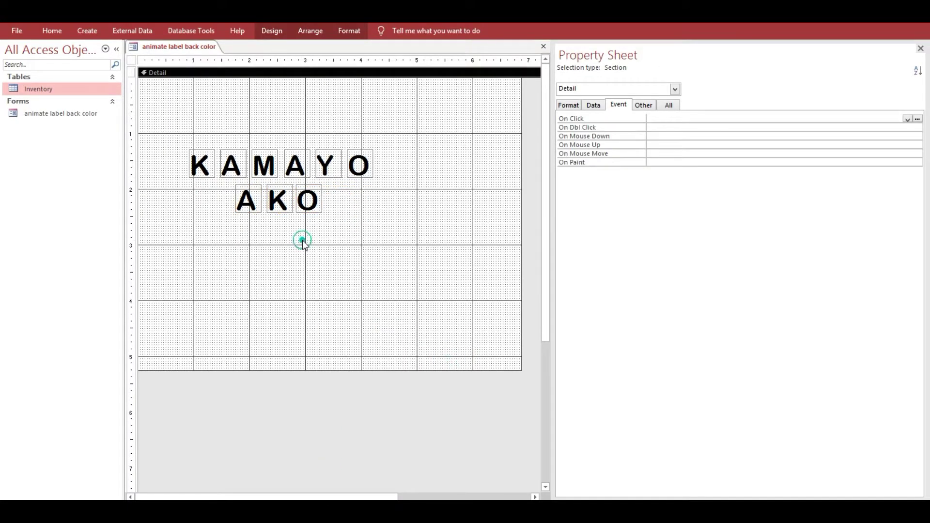
# Give the A, K and O labels Equal Horizontal spacing.
pyautogui.moveTo(245, 225); pyautogui.dragTo(317, 198)
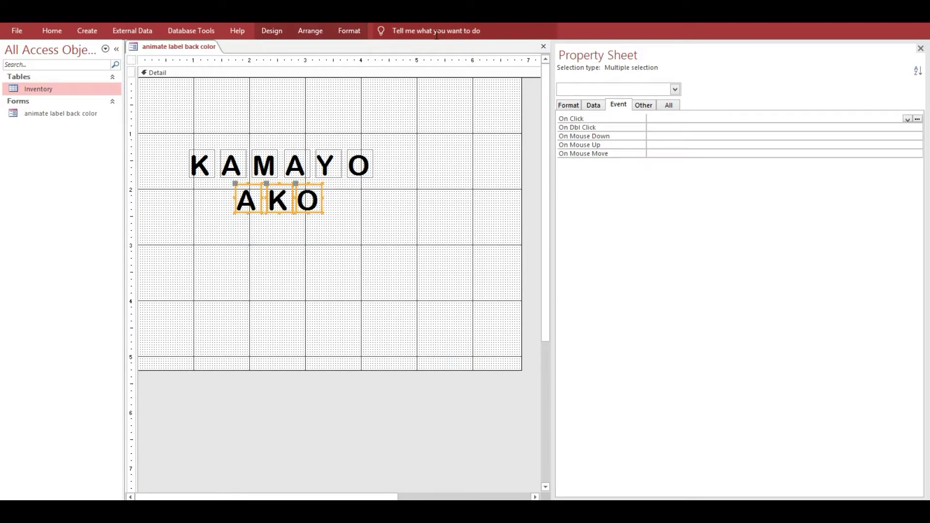
pyautogui.click(312, 31)
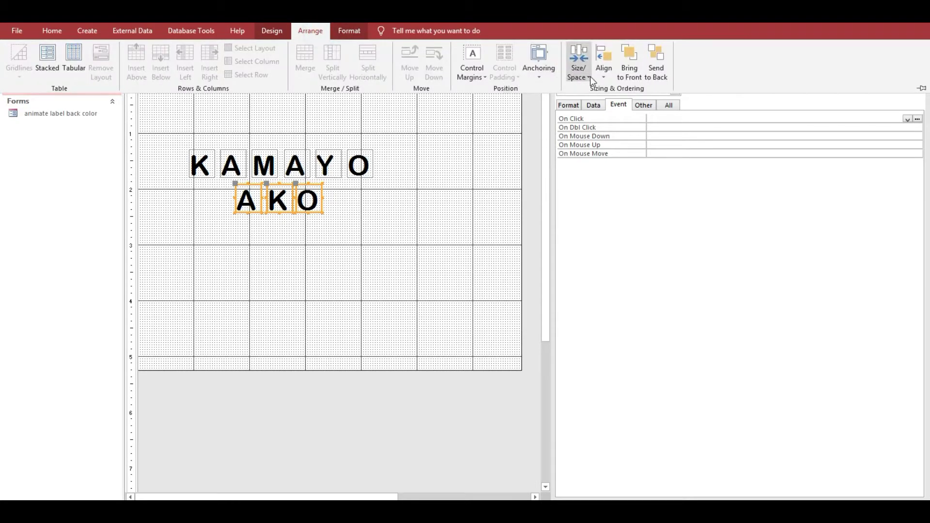
pyautogui.click(579, 73)
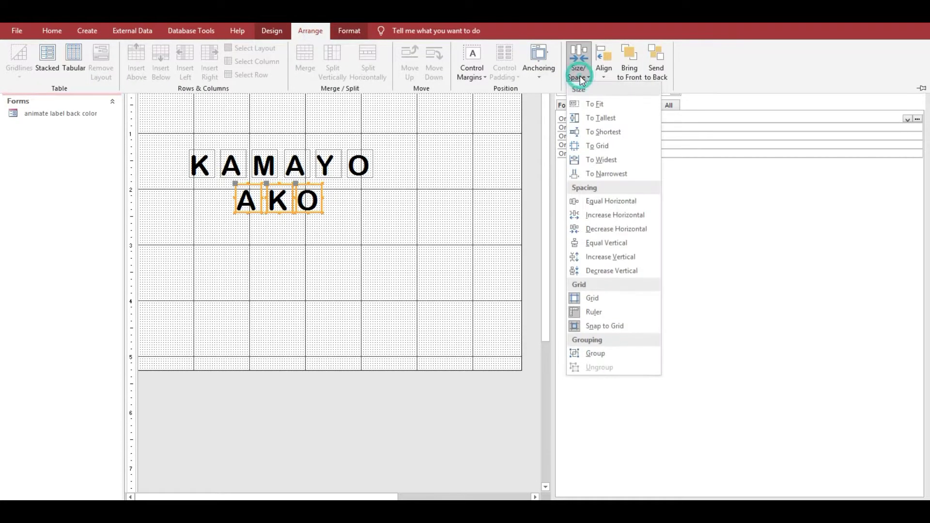
pyautogui.click(594, 201)
pyautogui.click(387, 209)
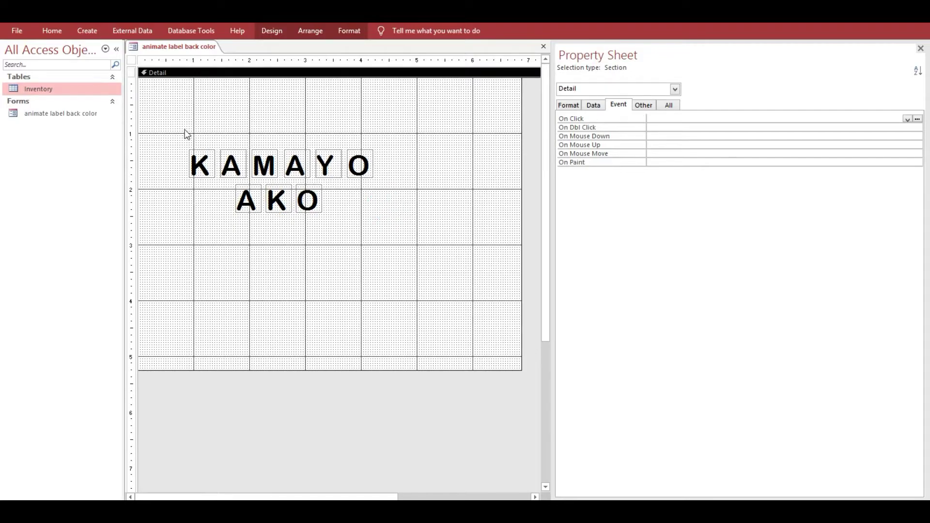
pyautogui.moveTo(182, 129); pyautogui.dragTo(373, 223)
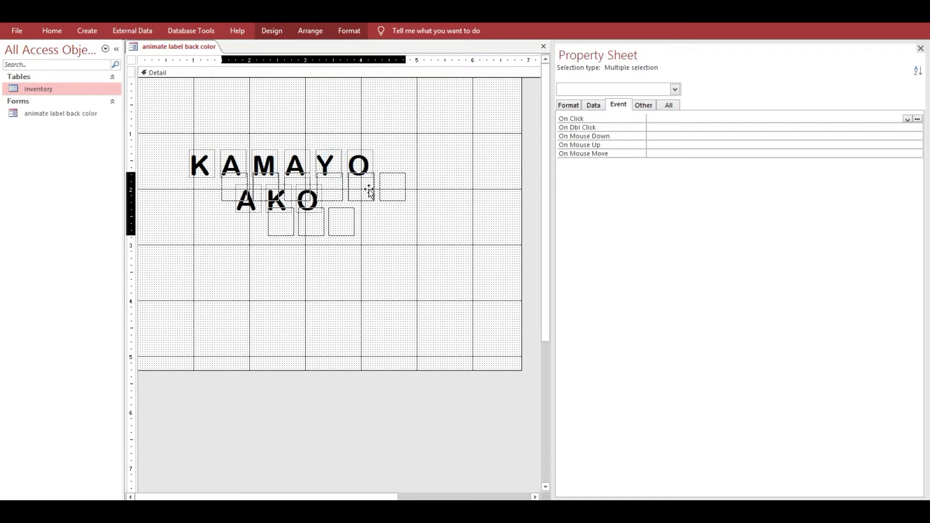
# Shift all KAMAYO and AKO labels down and right, then preview the form in Form View.
pyautogui.moveTo(341, 171); pyautogui.dragTo(372, 189)
pyautogui.click(333, 117)
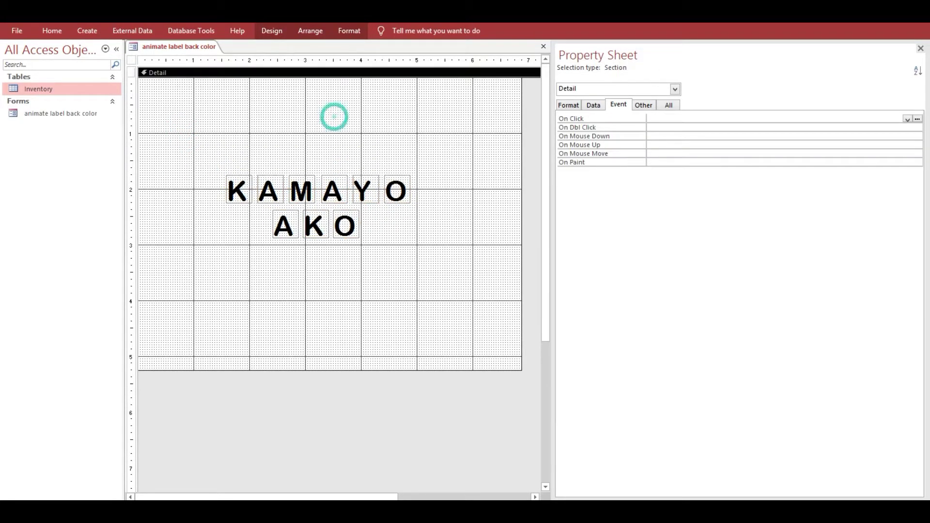
pyautogui.click(51, 30)
pyautogui.click(17, 47)
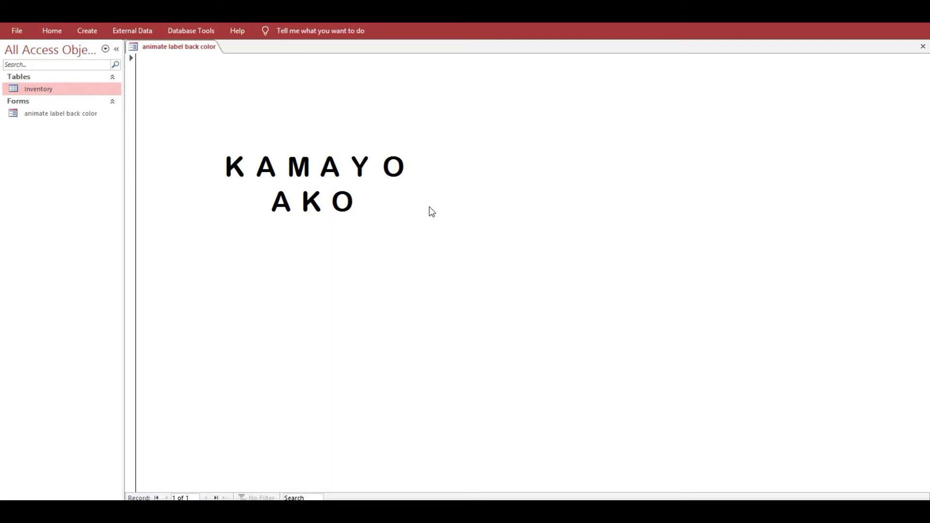
pyautogui.click(233, 167)
pyautogui.rightClick(439, 145)
# Return to Design View and set the form's Timer Interval property to 300.
pyautogui.click(454, 177)
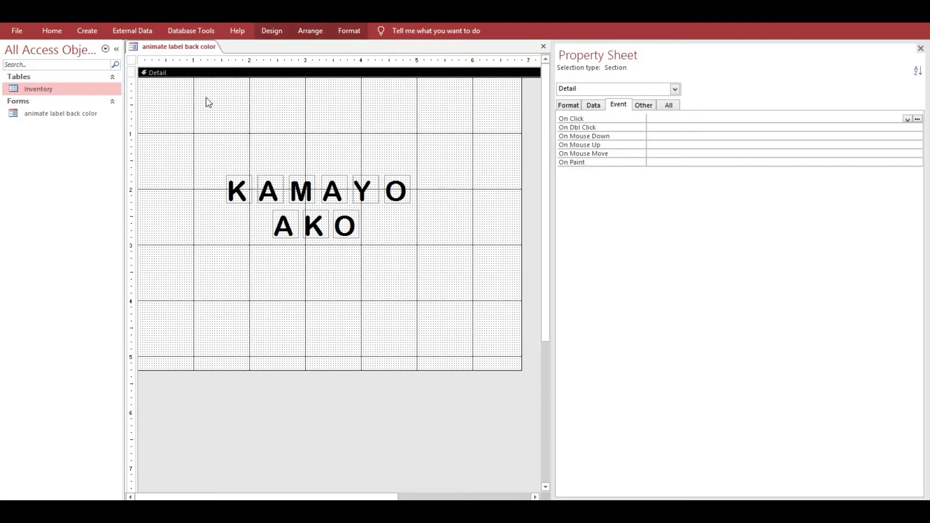
pyautogui.click(132, 60)
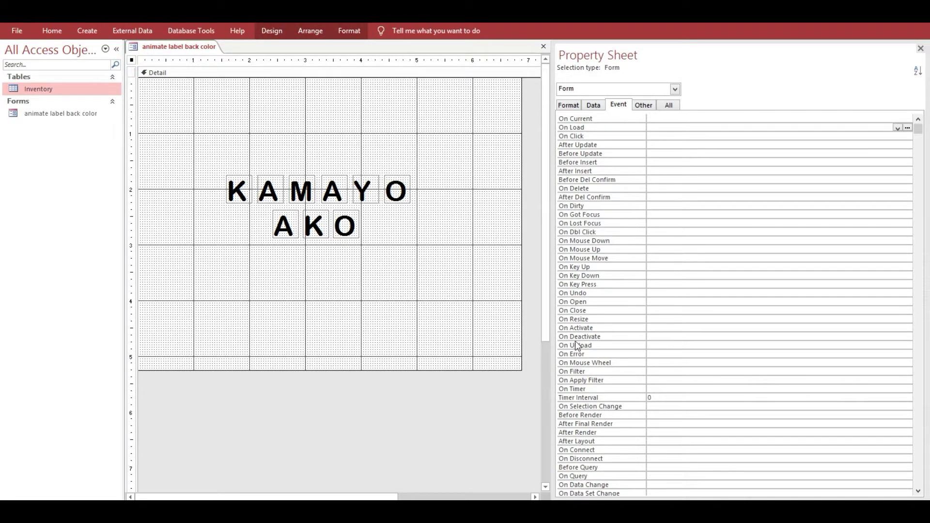
pyautogui.click(578, 398)
pyautogui.click(651, 397)
pyautogui.write('300')
pyautogui.click(578, 406)
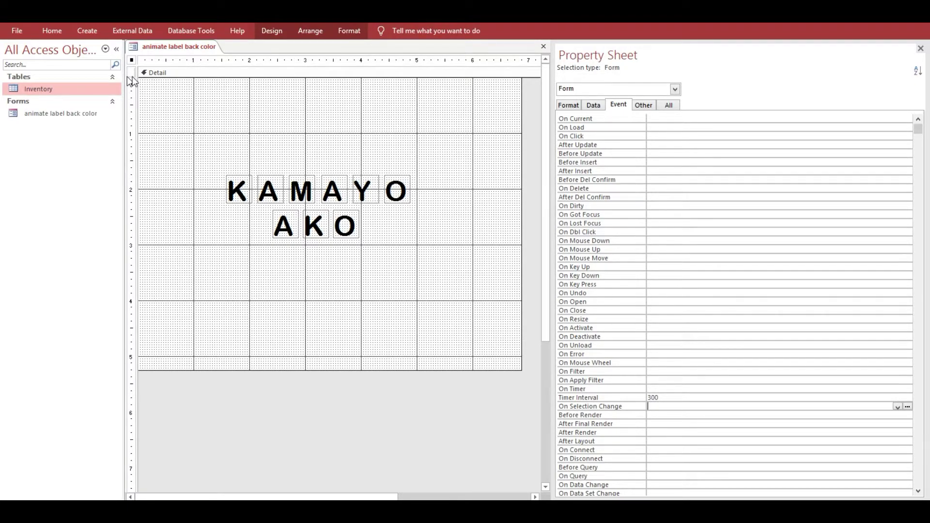
pyautogui.click(594, 105)
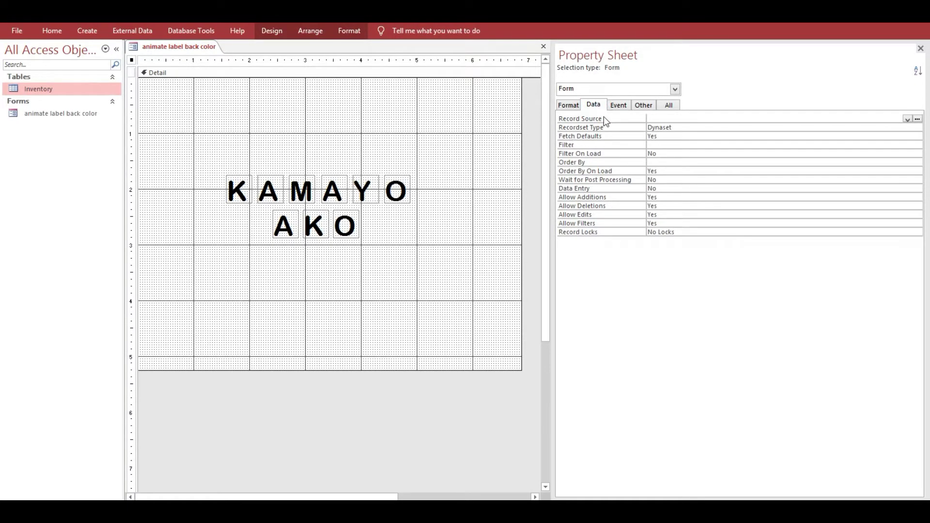
# Create an On Load event procedure and add Option Explicit at the top of the module.
pyautogui.click(619, 105)
pyautogui.click(574, 129)
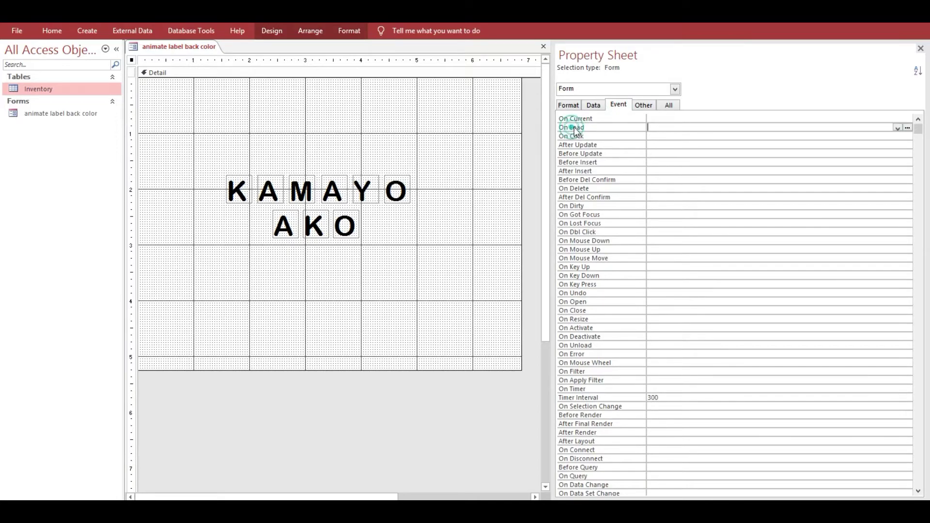
pyautogui.doubleClick(891, 130)
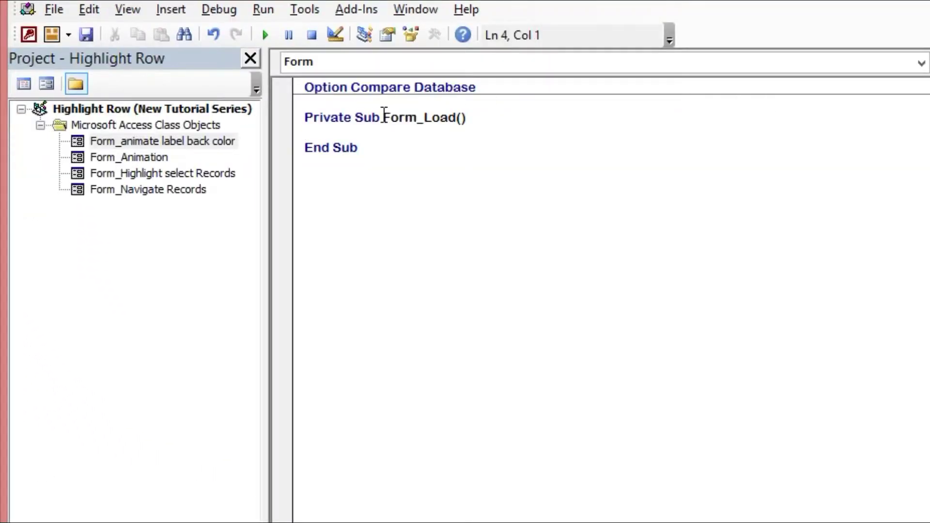
pyautogui.click(380, 107)
pyautogui.write('p')
pyautogui.press('BackSpace')
pyautogui.write('p')
pyautogui.press('BackSpace')
pyautogui.write('P')
pyautogui.press('BackSpace')
pyautogui.write('Op')
pyautogui.write('tion explici')
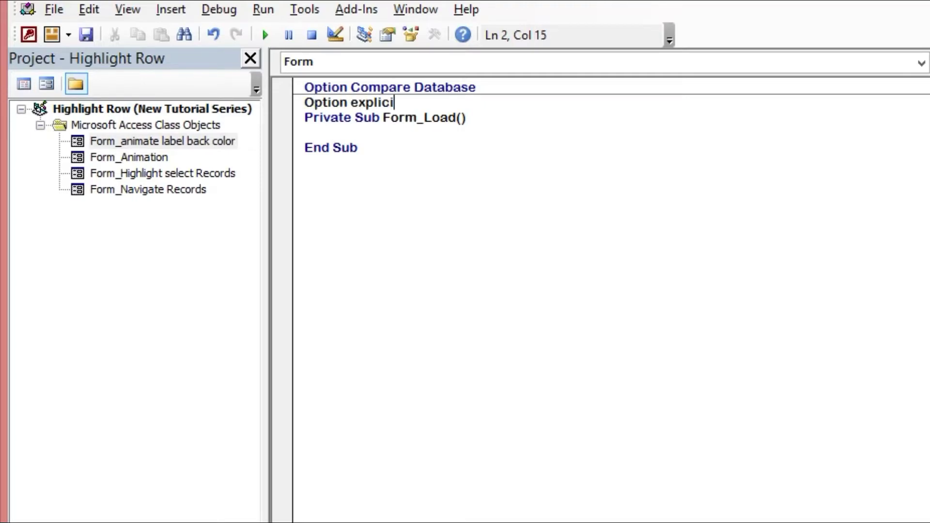
pyautogui.write('t')
pyautogui.press('Return')
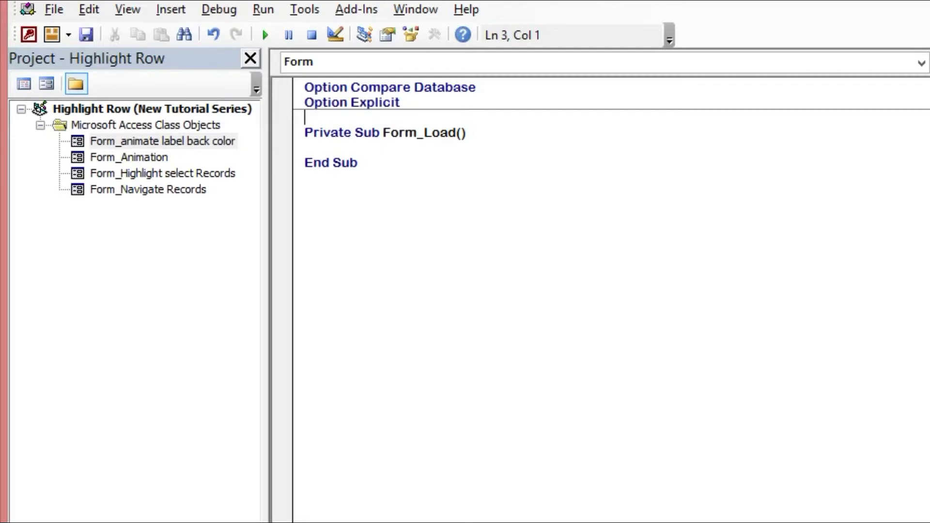
# Write TimeInterval = 300 inside Form_Load and move below the procedure.
pyautogui.click(305, 132)
pyautogui.click(304, 148)
pyautogui.write('T')
pyautogui.write('in')
pyautogui.press('BackSpace')
pyautogui.press('BackSpace')
pyautogui.write('ime')
pyautogui.write('IN')
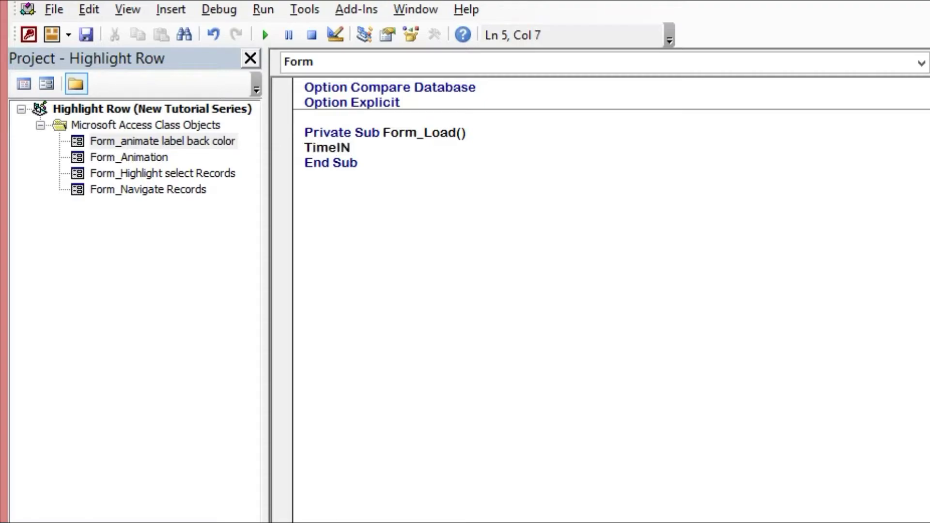
pyautogui.press('BackSpace')
pyautogui.write('nterval ')
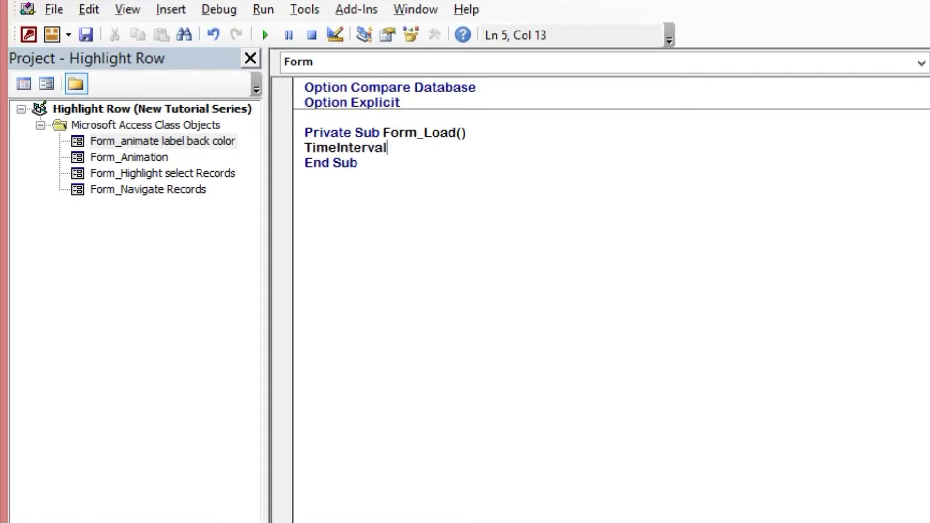
pyautogui.write('= 300')
pyautogui.press('Return')
pyautogui.press('BackSpace')
pyautogui.press('Down')
pyautogui.press('Down')
pyautogui.press('Return')
pyautogui.press('Return')
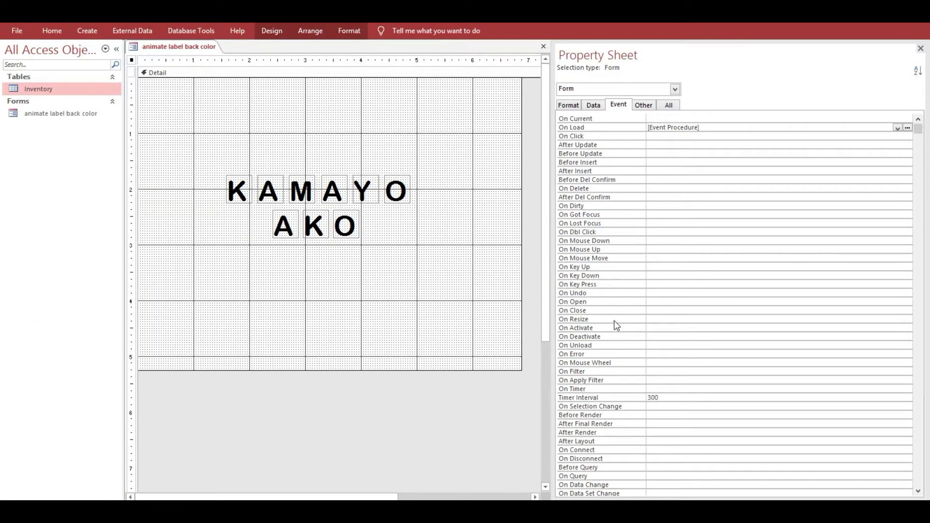
# Create an On Timer event procedure and place the cursor inside Form_Timer.
pyautogui.click(571, 390)
pyautogui.click(905, 390)
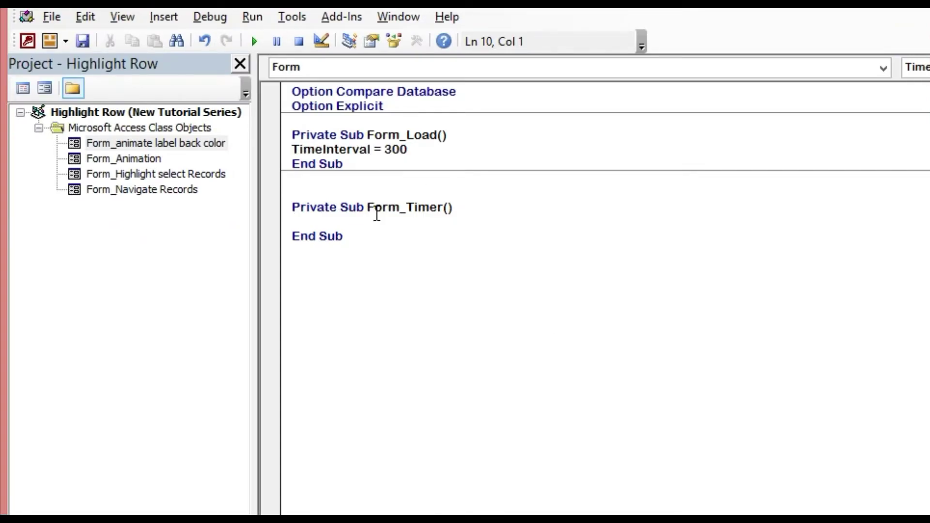
pyautogui.click(377, 213)
pyautogui.click(361, 220)
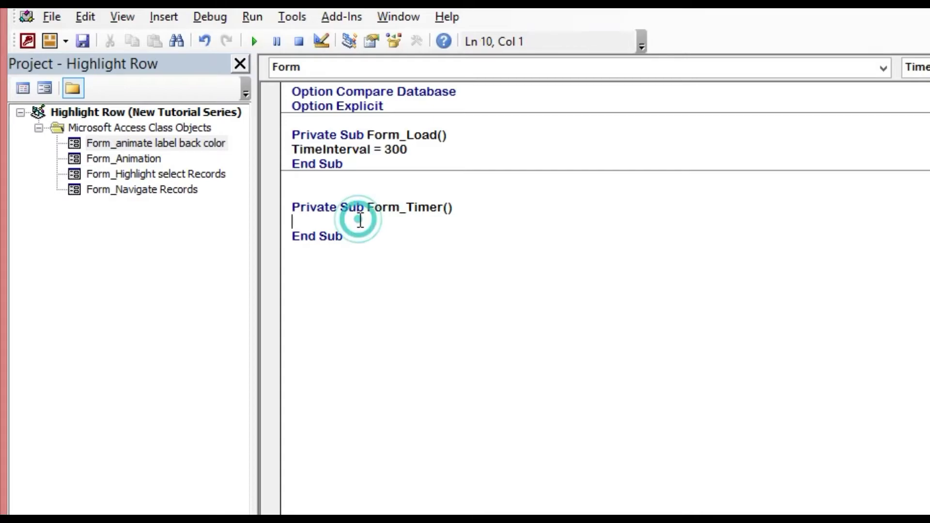
# Declare Dim cnt As Control and Dim i As Integer in Form_Timer.
pyautogui.write('Dim ')
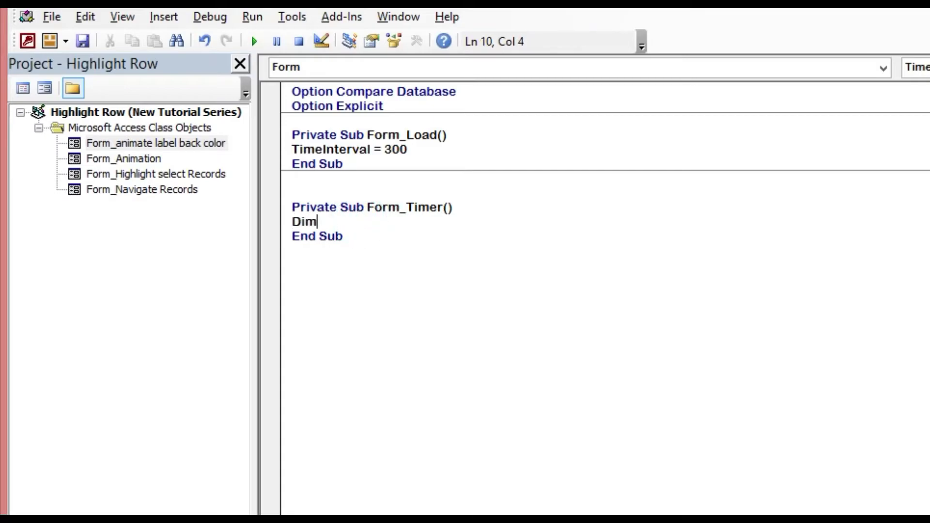
pyautogui.write('c')
pyautogui.write('nt ')
pyautogui.write('as con')
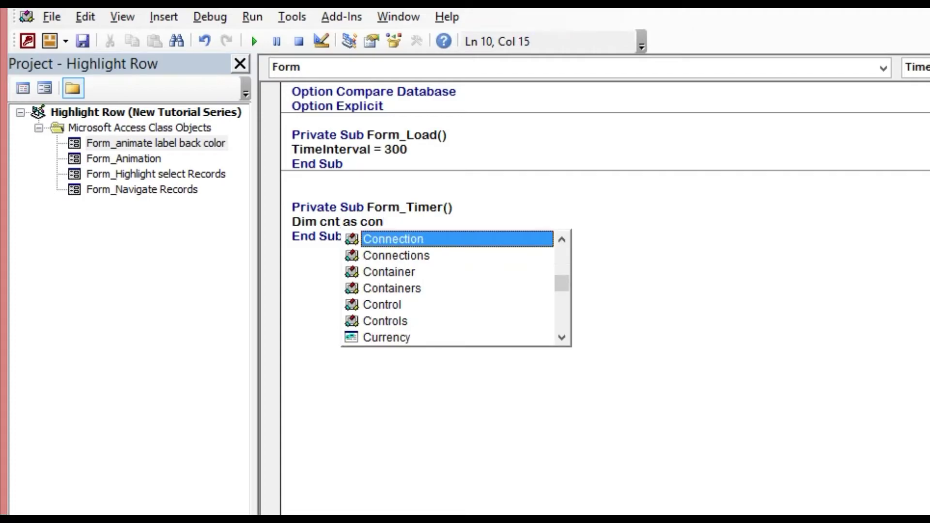
pyautogui.write('t')
pyautogui.press('Down')
pyautogui.press('Down')
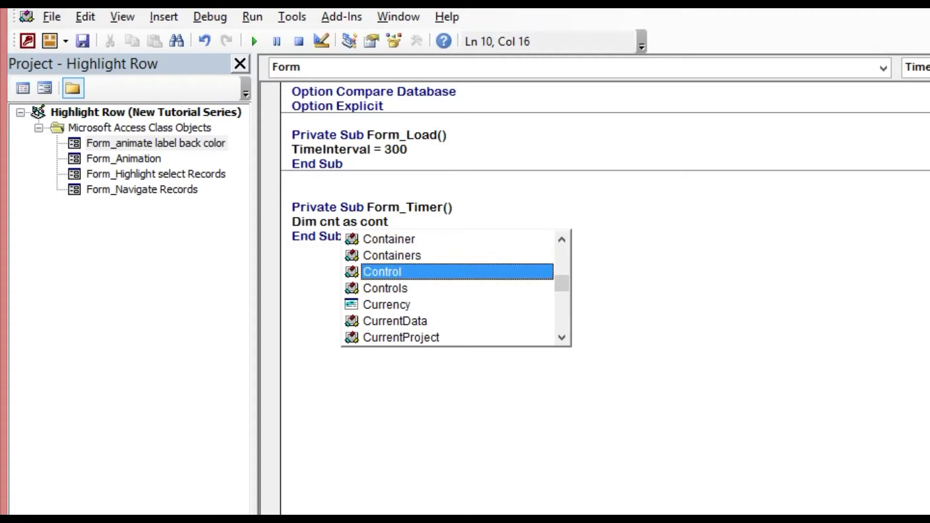
pyautogui.press('Tab')
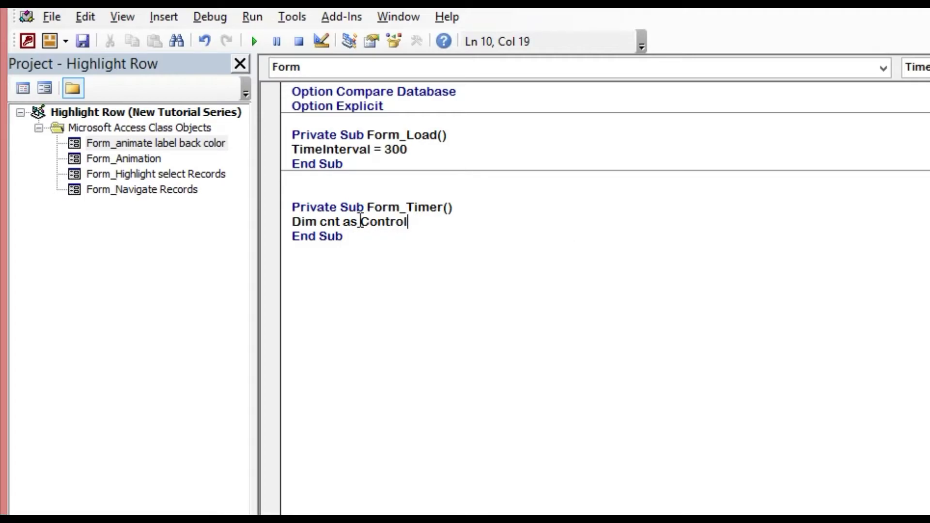
pyautogui.press('Return')
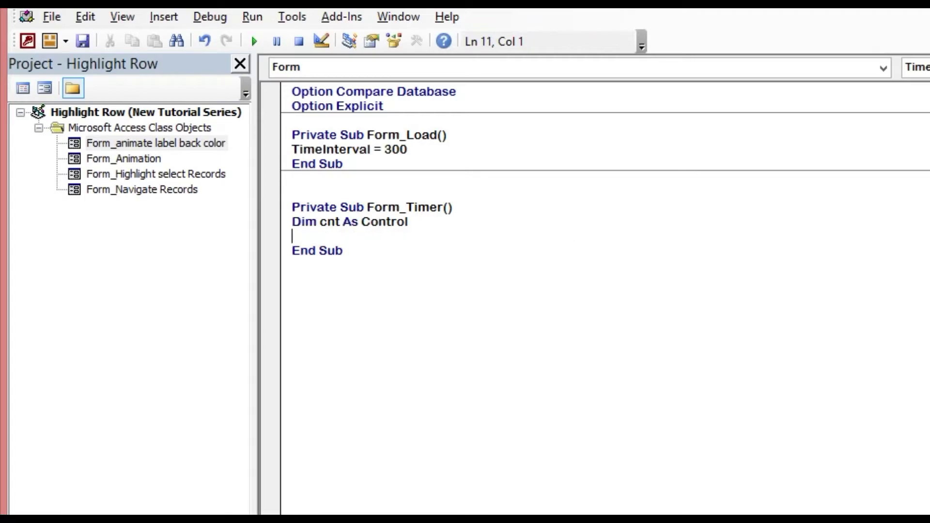
pyautogui.write('Dim i')
pyautogui.write(' as ')
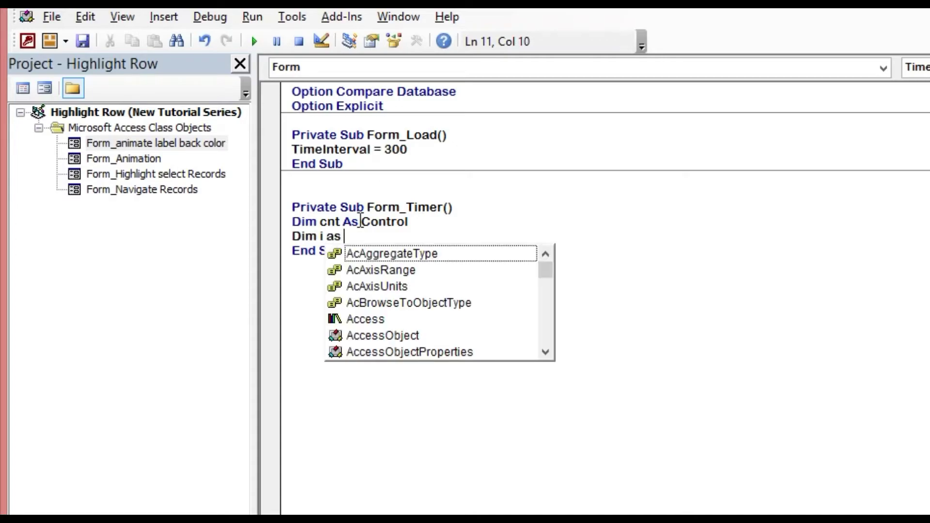
pyautogui.write('int')
pyautogui.press('Tab')
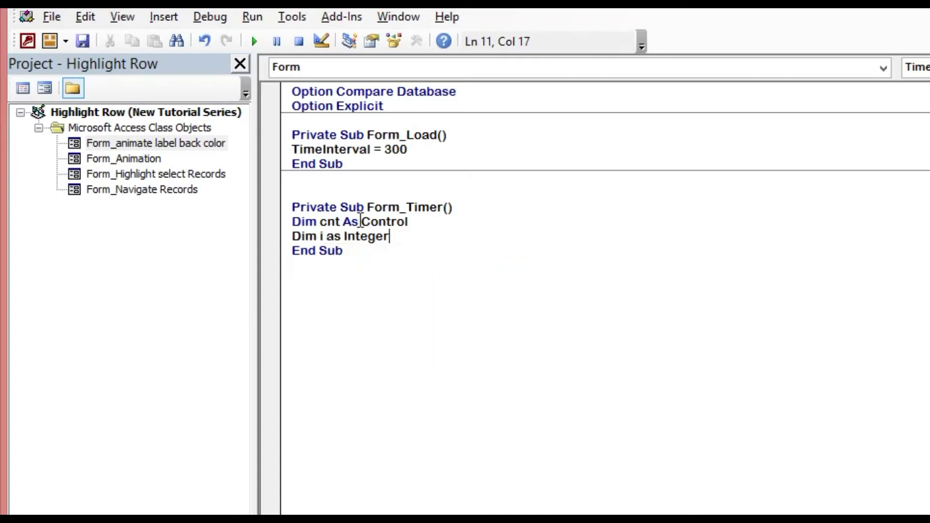
# Write the loop header For i = 0 To Controls.Count - 1.
pyautogui.press('Return')
pyautogui.press('Return')
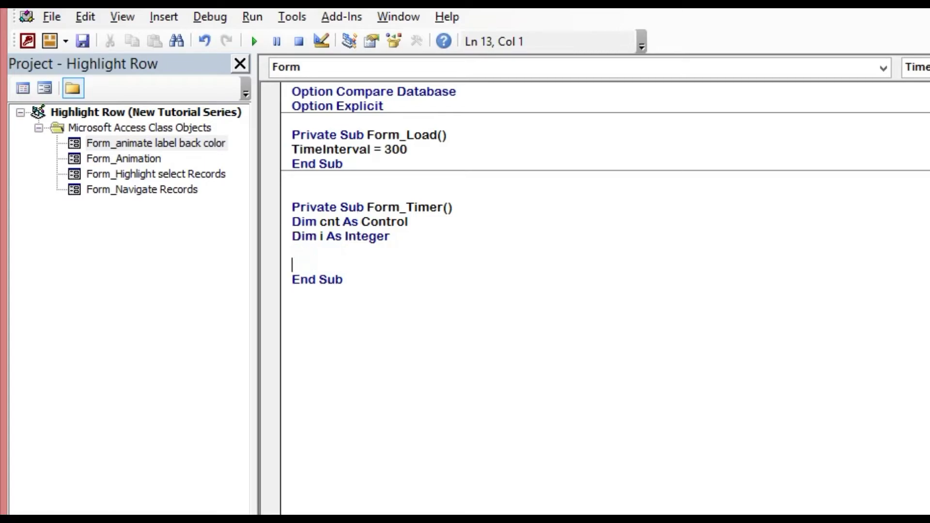
pyautogui.write('For ')
pyautogui.write('i')
pyautogui.write(' = 0')
pyautogui.write(' To ')
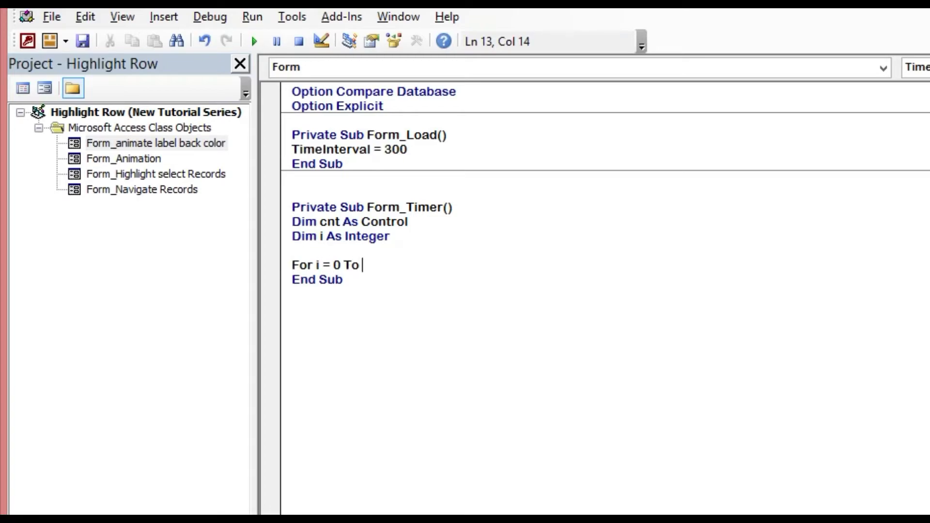
pyautogui.write('Cont')
pyautogui.write('r')
pyautogui.write('ols.')
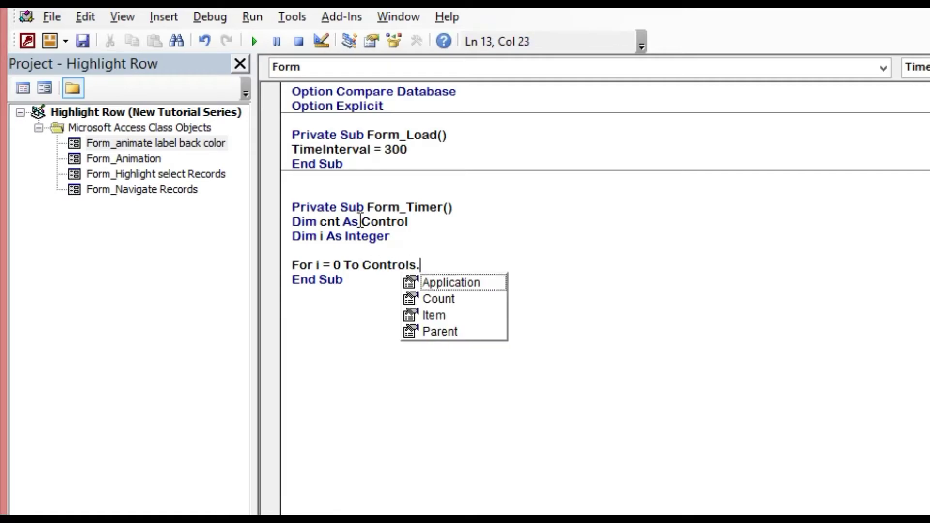
pyautogui.write('c')
pyautogui.press('Tab')
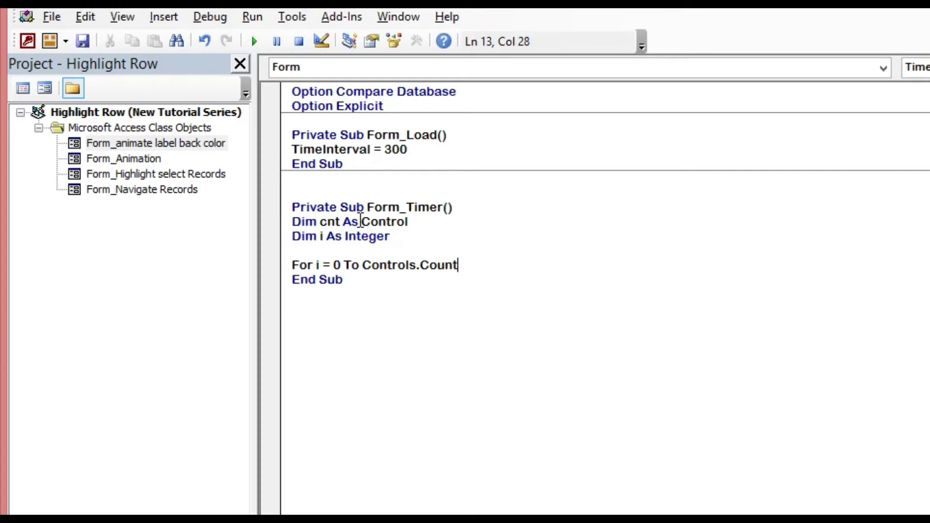
pyautogui.write(' -')
pyautogui.write(' 1')
pyautogui.press('Return')
pyautogui.press('Return')
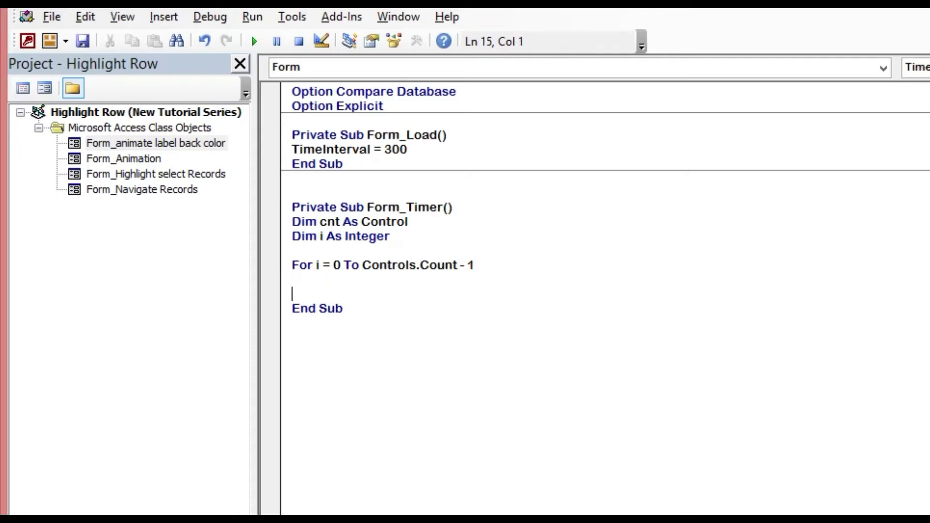
# Add Set cnt = Controls.Item(i) inside the loop, correcting the mistyped index.
pyautogui.click(292, 279)
pyautogui.write('Set')
pyautogui.write(' cnt')
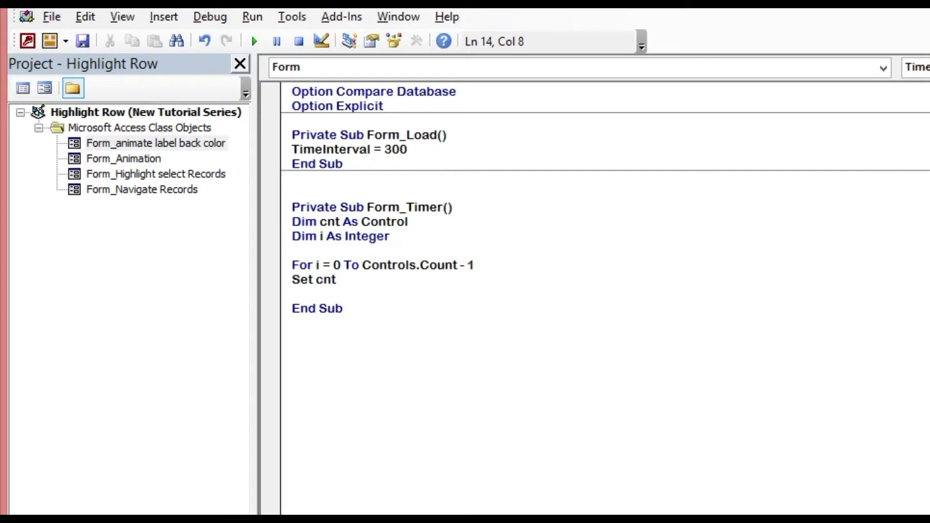
pyautogui.write('=C')
pyautogui.write('ontrol')
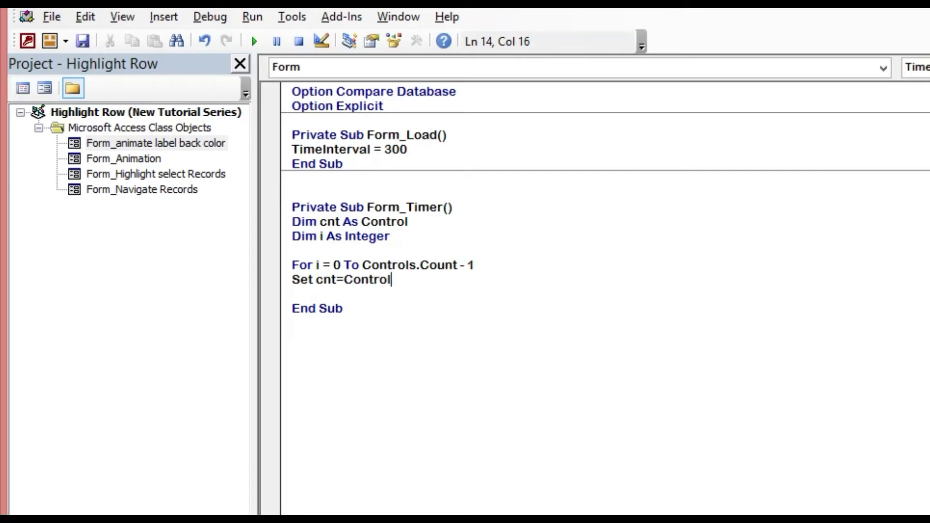
pyautogui.write('s.i')
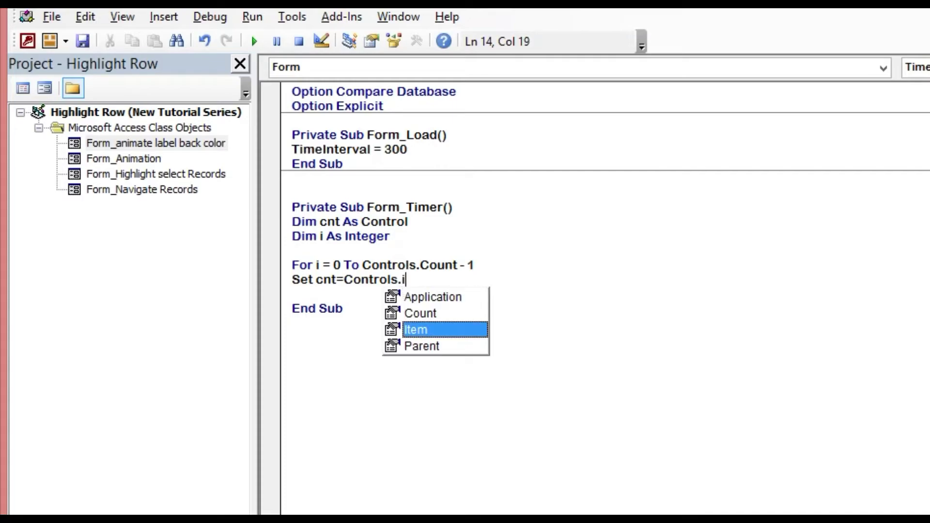
pyautogui.press('Tab')
pyautogui.write('(')
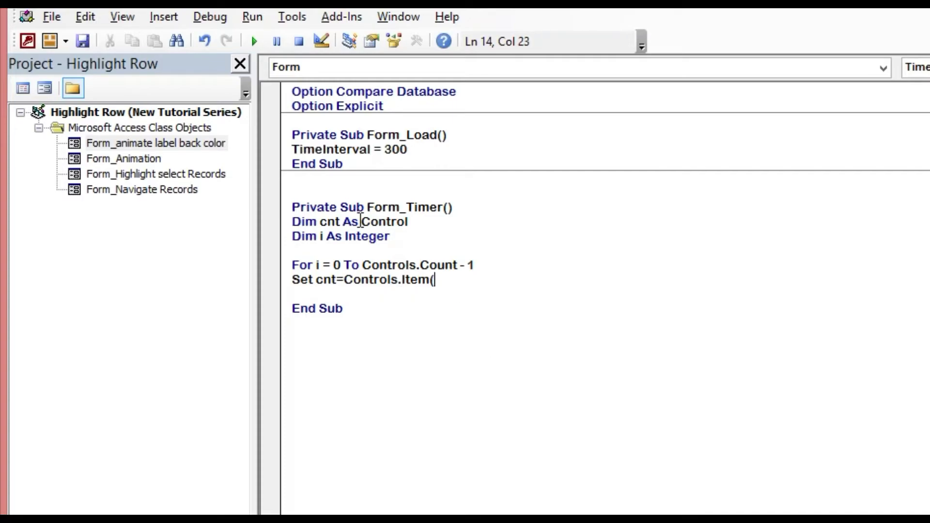
pyautogui.write('1')
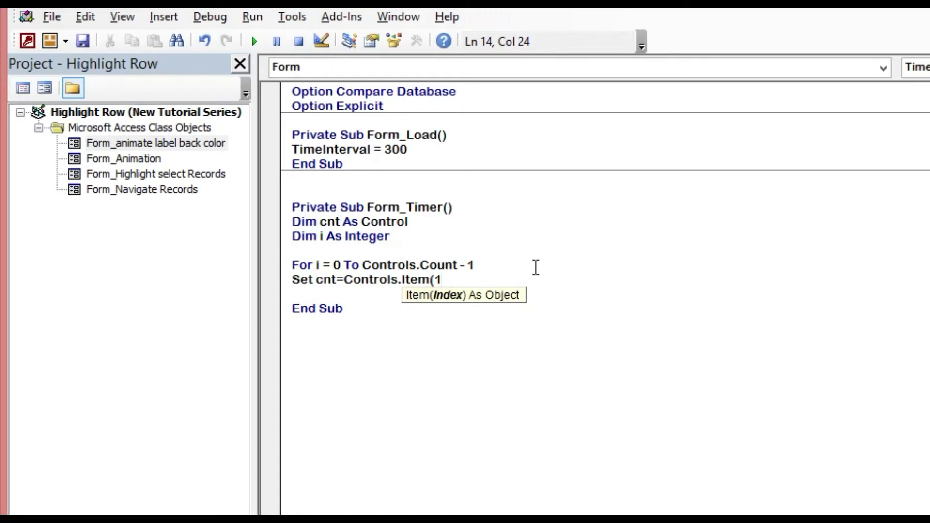
pyautogui.write('i')
pyautogui.write(')')
pyautogui.press('BackSpace')
pyautogui.press('BackSpace')
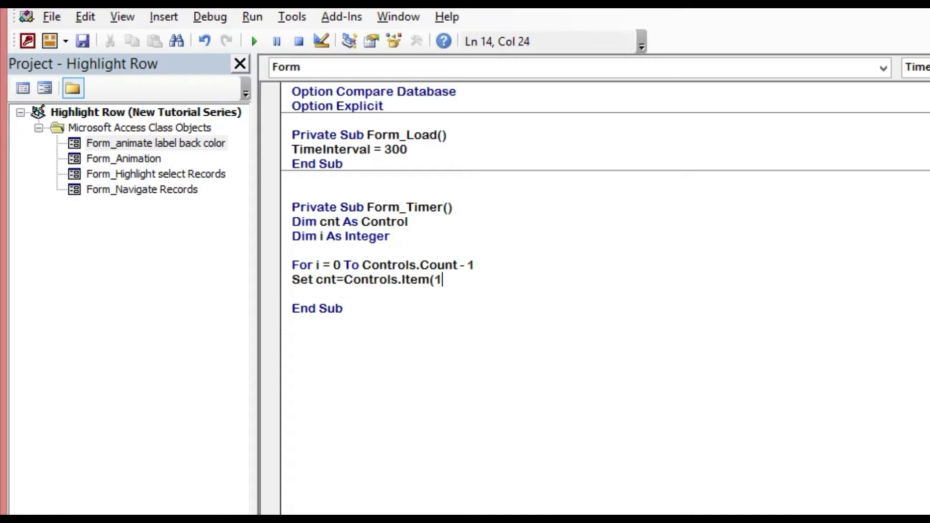
pyautogui.press('BackSpace')
pyautogui.write('i')
pyautogui.write(')')
pyautogui.press('Return')
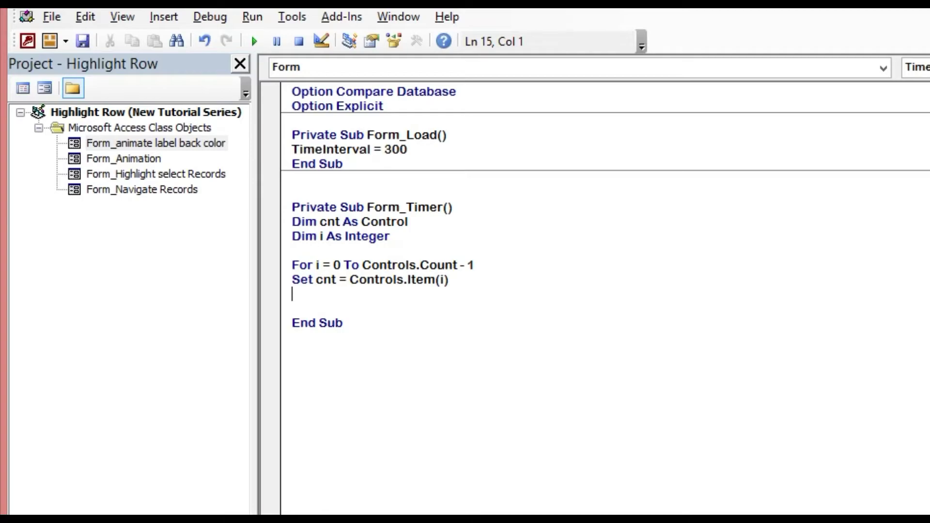
# Add cnt.BackStyle = 1 below the Set line in the loop.
pyautogui.write('c')
pyautogui.write('nt.')
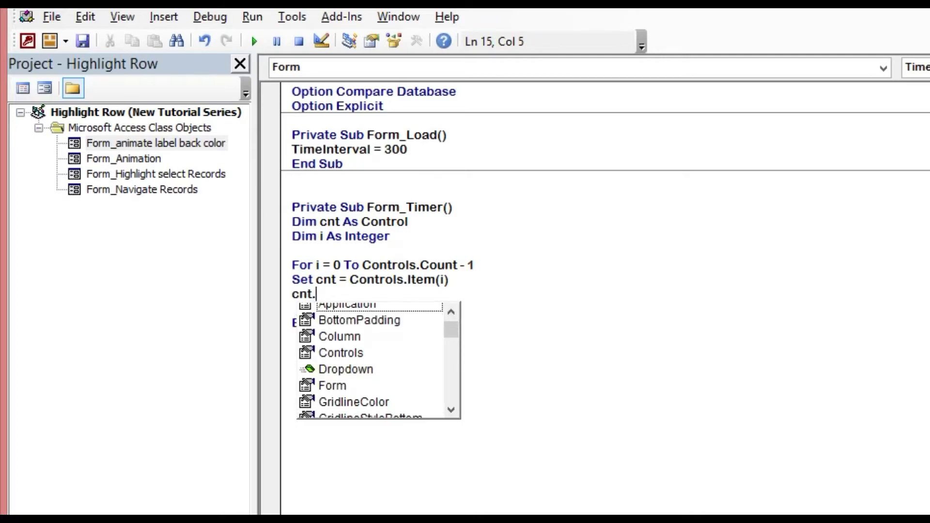
pyautogui.write('back')
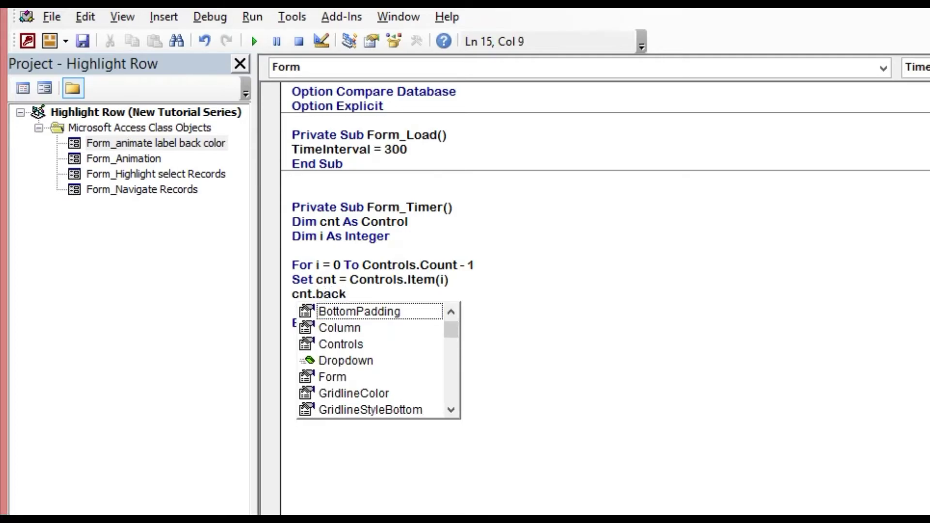
pyautogui.write('s')
pyautogui.press('BackSpace')
pyautogui.press('BackSpace')
pyautogui.press('BackSpace')
pyautogui.press('BackSpace')
pyautogui.press('BackSpace')
pyautogui.write('Back')
pyautogui.write('Sty')
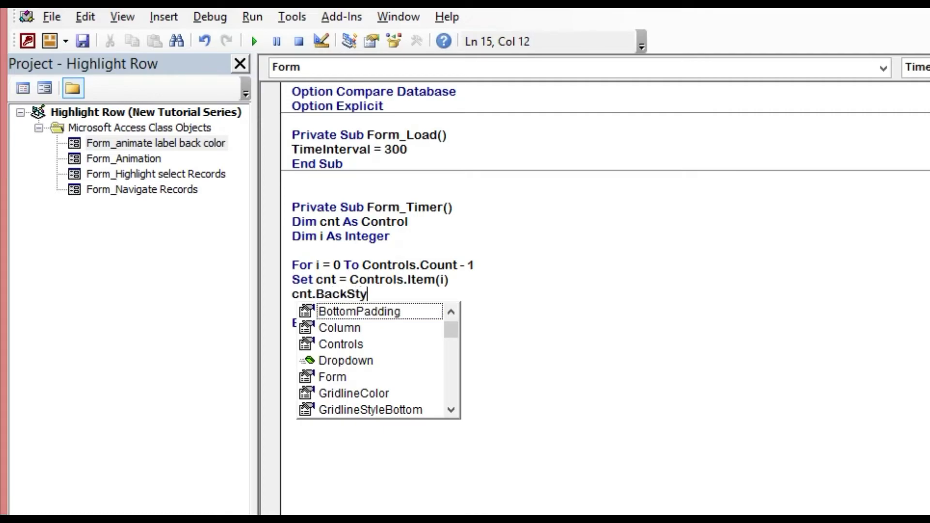
pyautogui.write('le')
pyautogui.write('=')
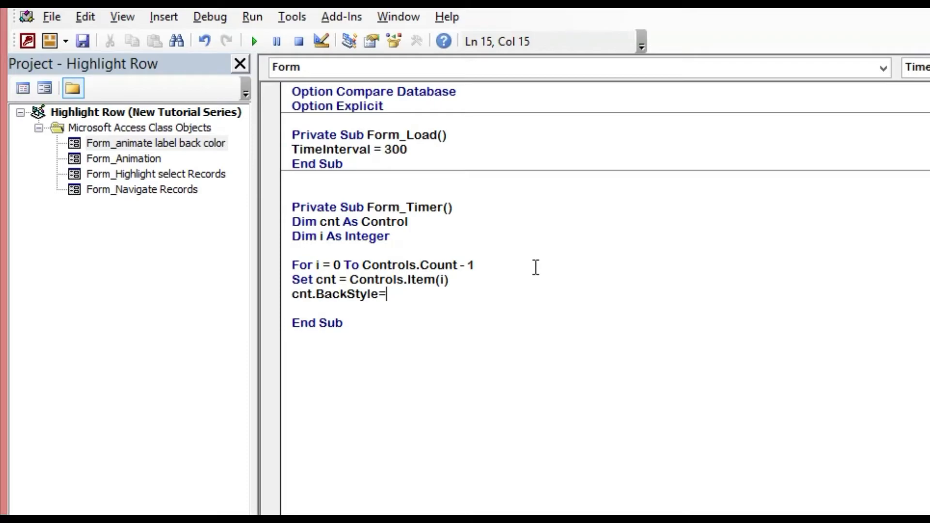
pyautogui.write('1')
pyautogui.press('Return')
pyautogui.press('Return')
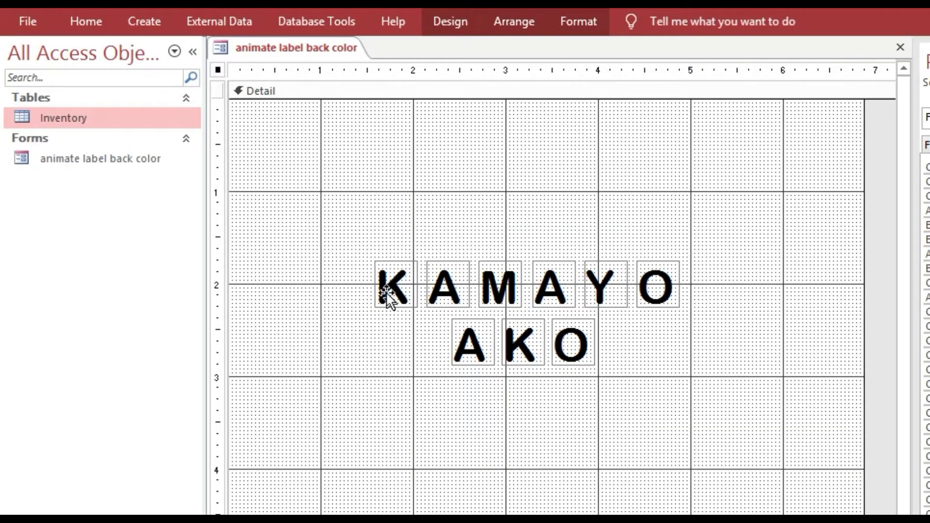
# Inspect the KAMAYO and AKO letter labels in Design View.
pyautogui.click(387, 290)
pyautogui.click(445, 288)
pyautogui.click(499, 286)
pyautogui.click(552, 286)
pyautogui.click(603, 286)
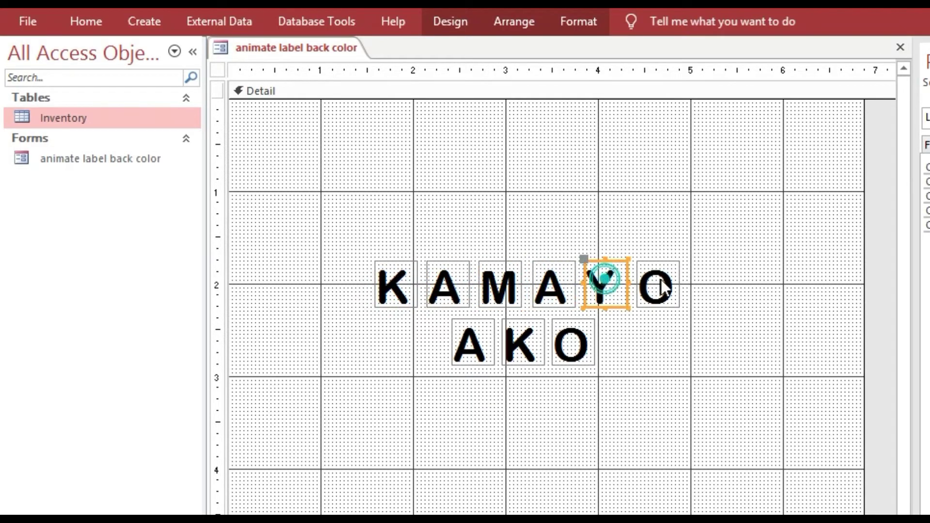
pyautogui.click(656, 286)
pyautogui.click(469, 342)
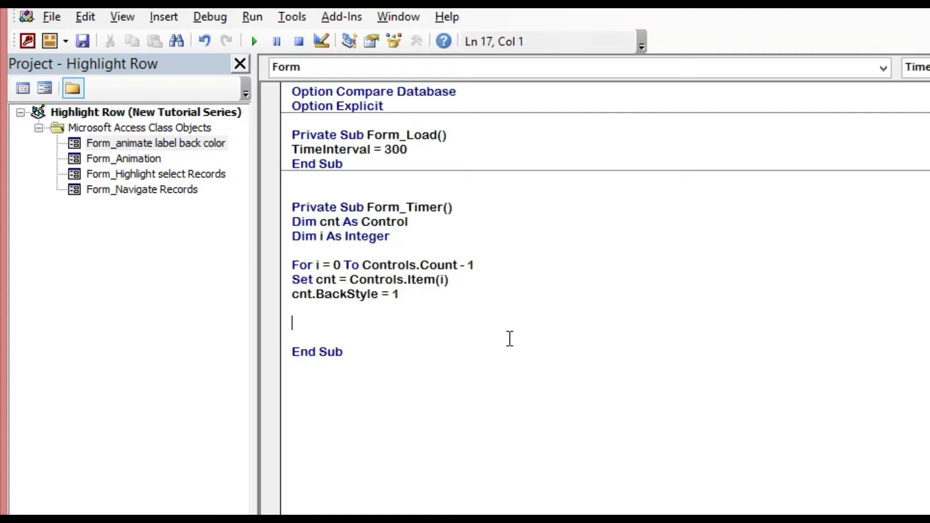
# Start the line cnt.backcolor=RGB( below the BackStyle line.
pyautogui.write('cnt.')
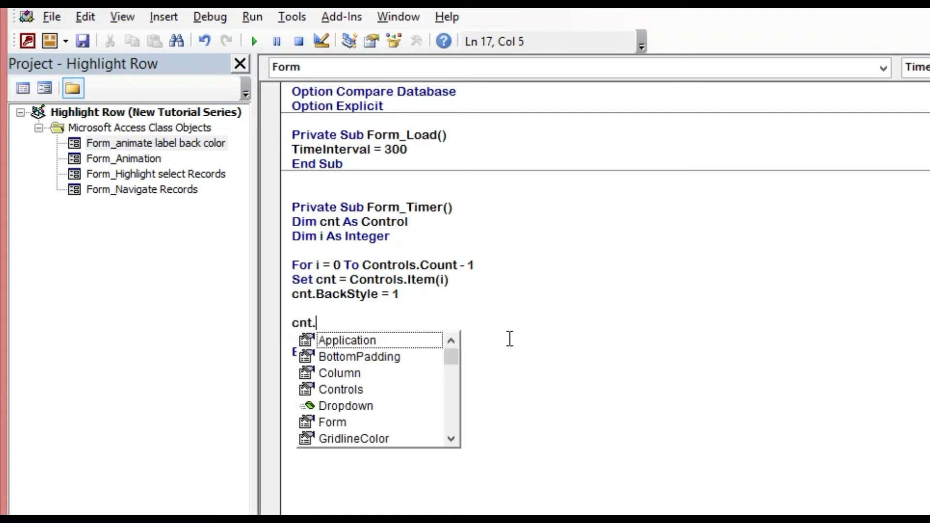
pyautogui.write('back')
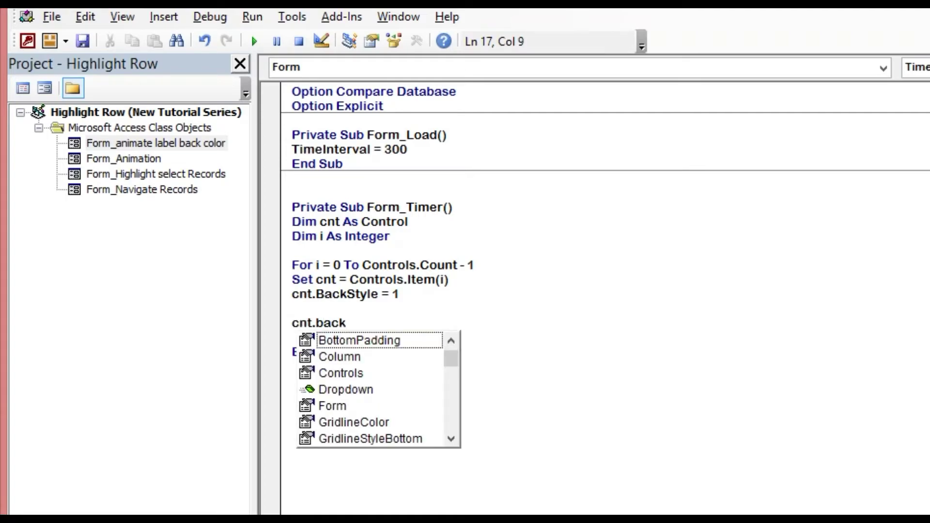
pyautogui.press('Down')
pyautogui.press('Down')
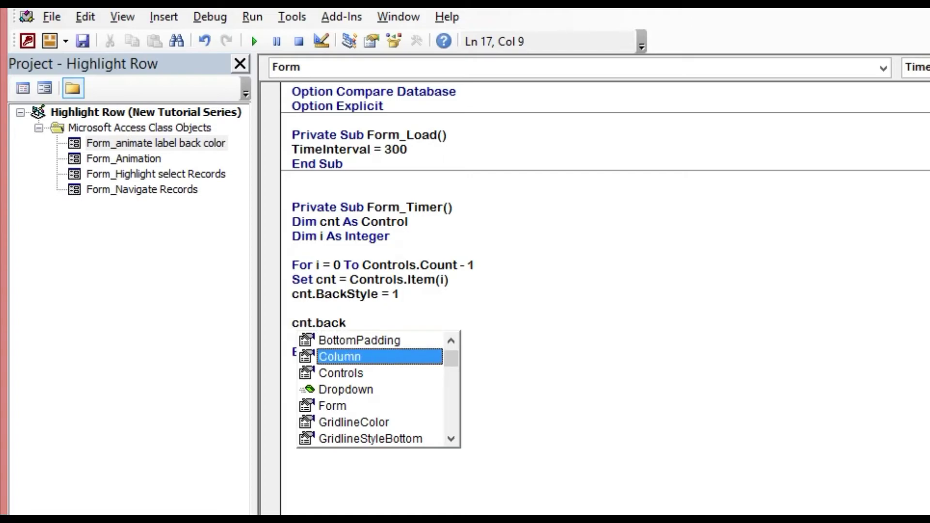
pyautogui.write('color')
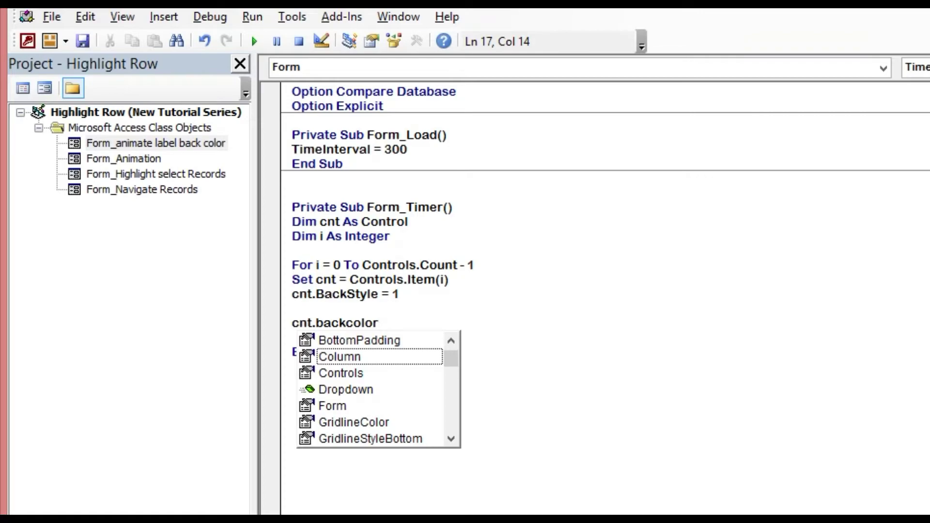
pyautogui.write('=R')
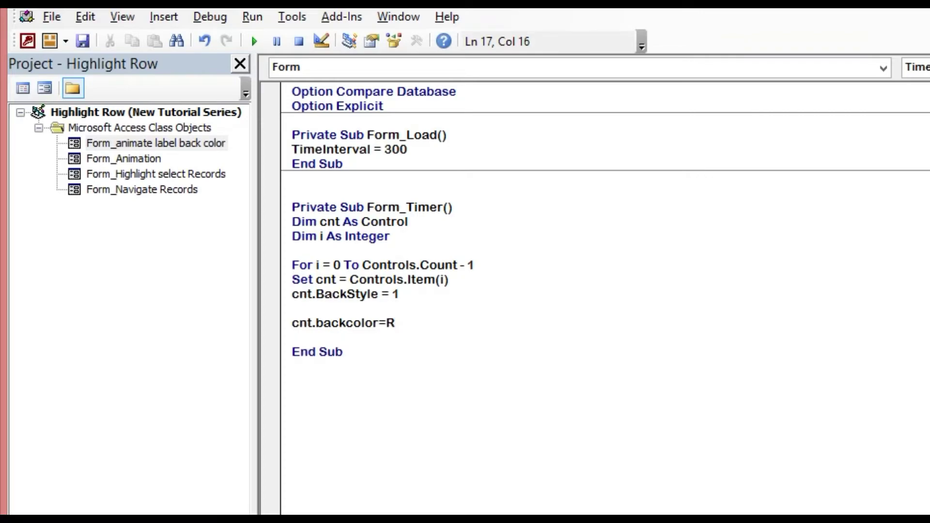
pyautogui.write('F')
pyautogui.press('BackSpace')
pyautogui.write('GB')
pyautogui.write('(')
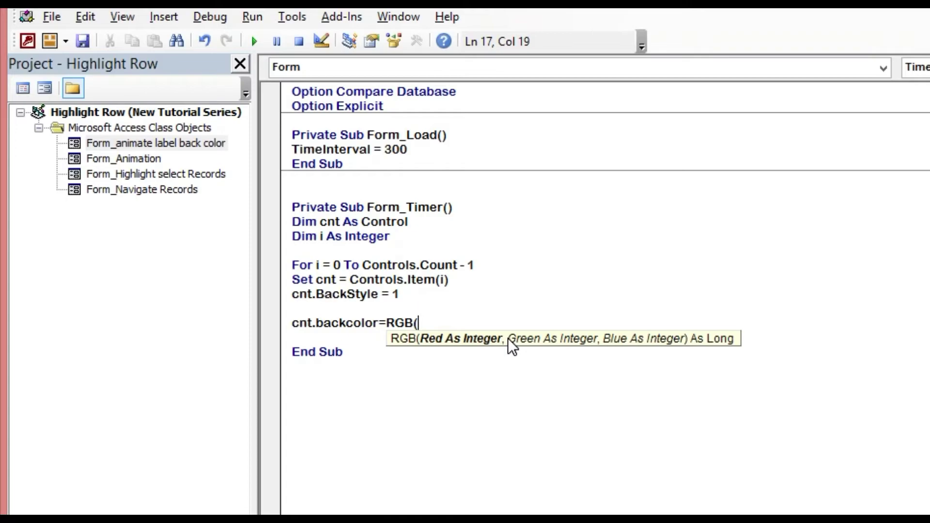
# Complete the RGB arguments as CInt(250 * Rnd + 1), CInt(252 * Rnd + 1), CInt(120 * Rnd + 1).
pyautogui.write('C')
pyautogui.write('l')
pyautogui.write('n')
pyautogui.write('t(')
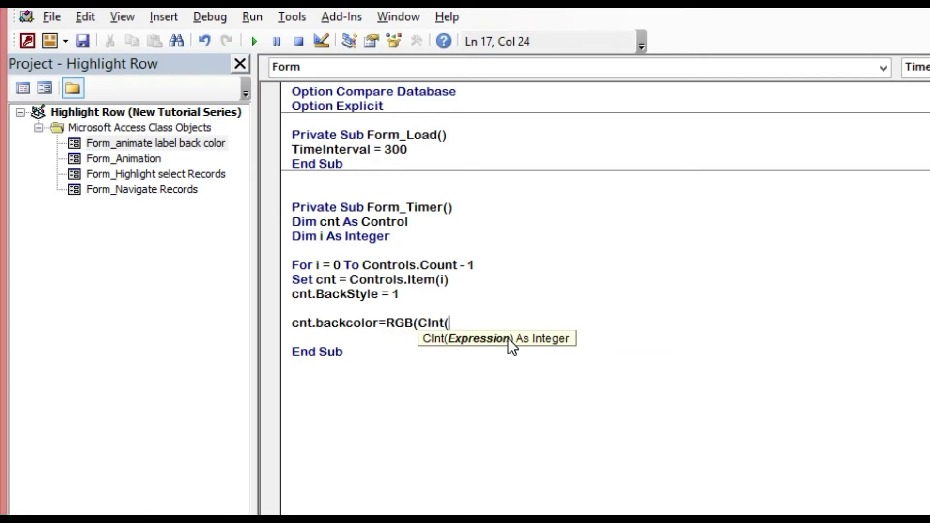
pyautogui.write('250')
pyautogui.write(' *')
pyautogui.write(' Rn')
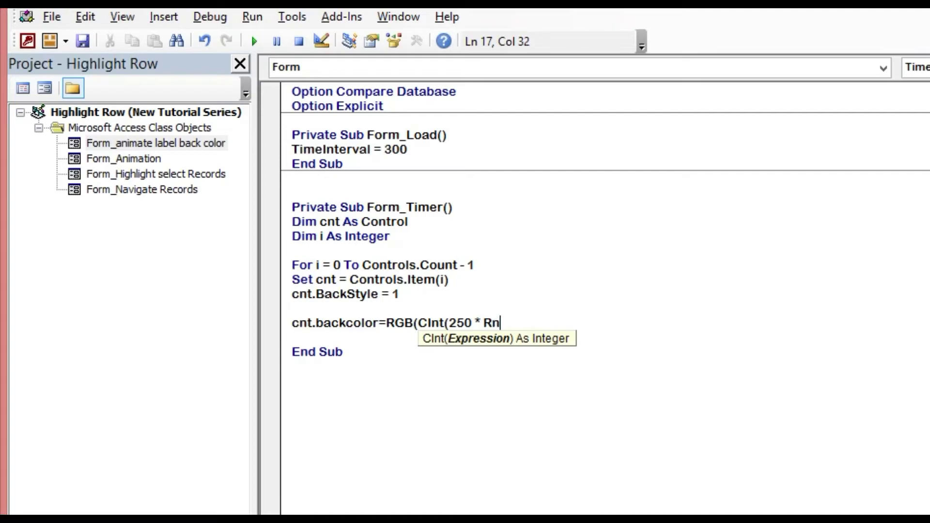
pyautogui.write('d')
pyautogui.write(' + 1')
pyautogui.write(')')
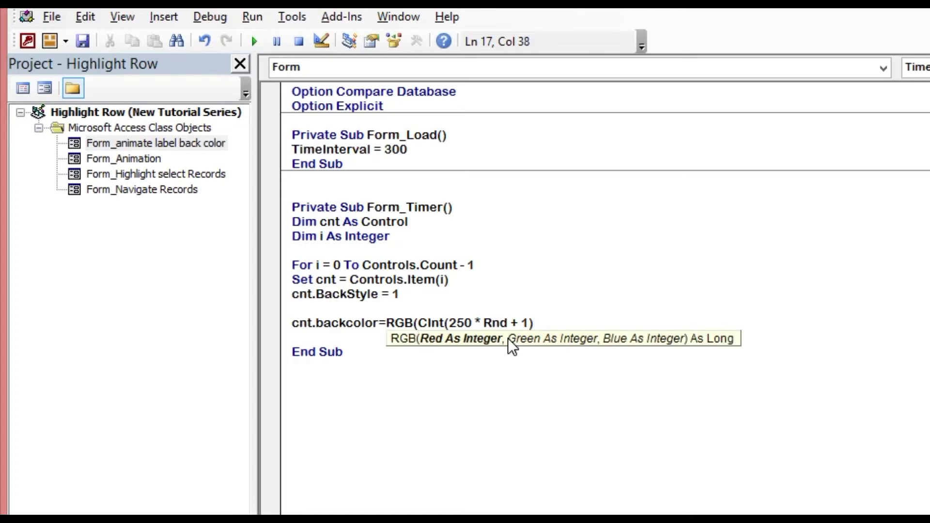
pyautogui.write(',')
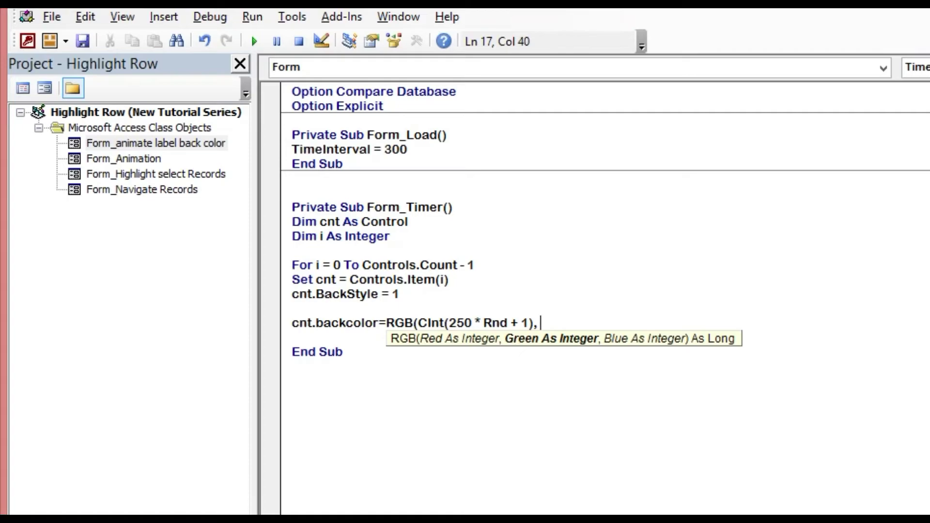
pyautogui.write(' C')
pyautogui.write('Int')
pyautogui.write('(25')
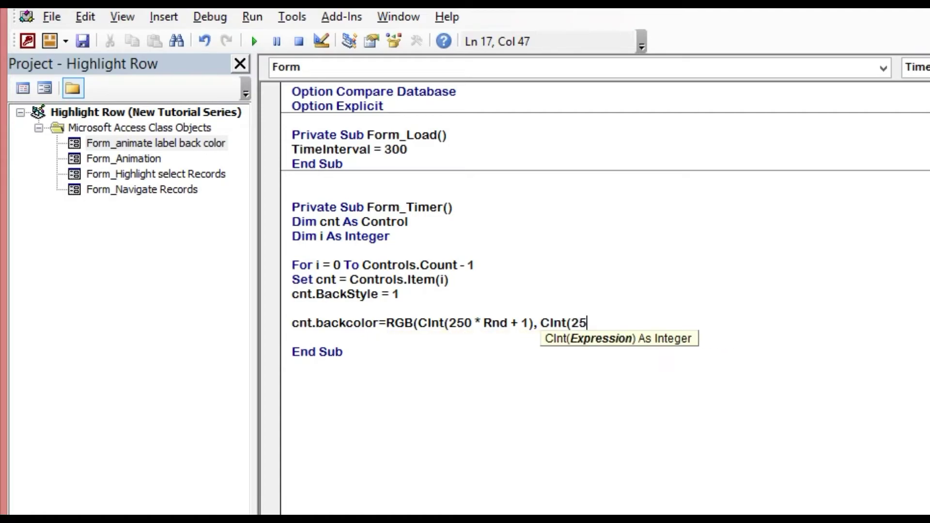
pyautogui.write('2')
pyautogui.write('*')
pyautogui.write(' Rnd')
pyautogui.write(' + 1')
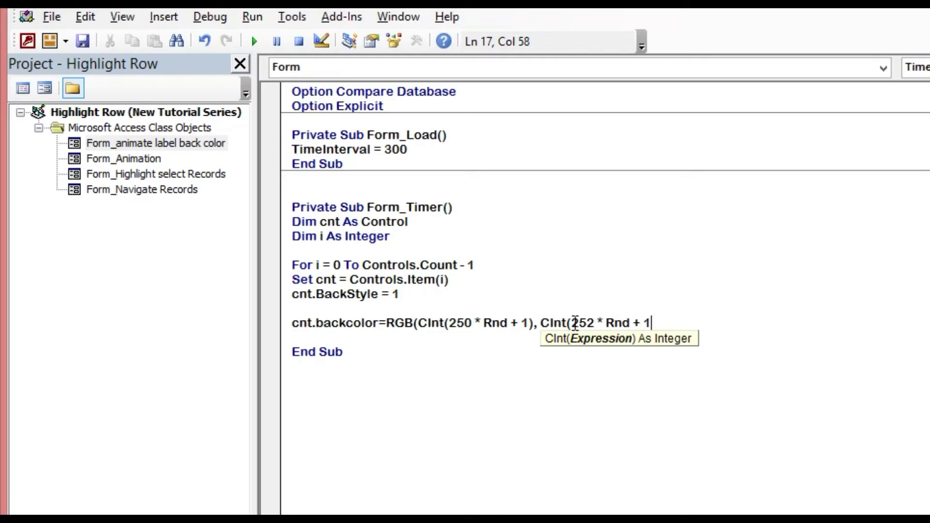
pyautogui.moveTo(572, 323); pyautogui.dragTo(595, 324)
pyautogui.click(674, 319)
pyautogui.write(')')
pyautogui.write(',')
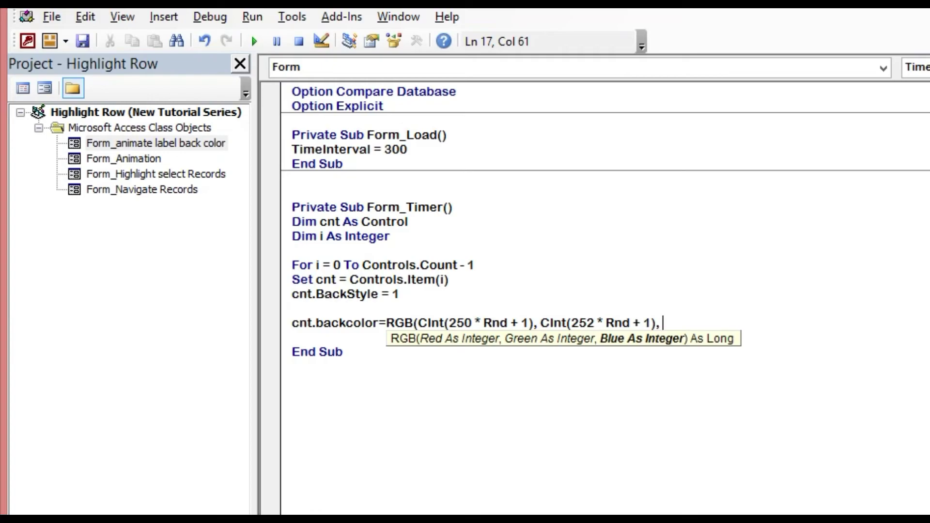
pyautogui.write(' CI')
pyautogui.write('nt')
pyautogui.write('(')
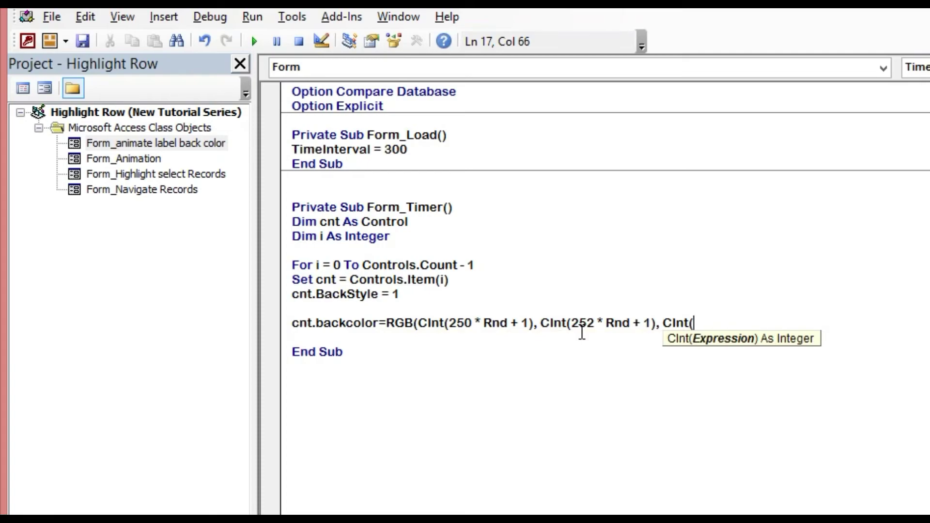
pyautogui.write('120')
pyautogui.write(' * ')
pyautogui.write('R')
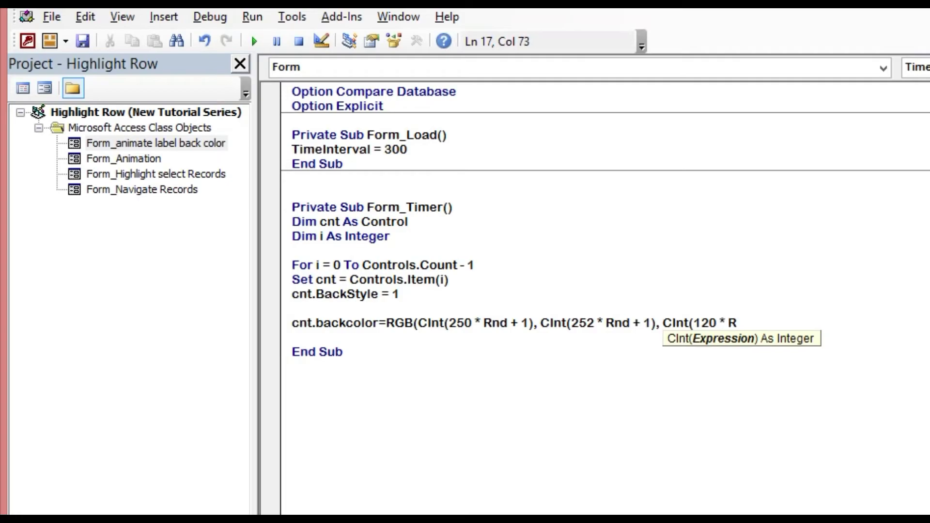
pyautogui.write('nd')
pyautogui.write(' + 1')
pyautogui.write(')')
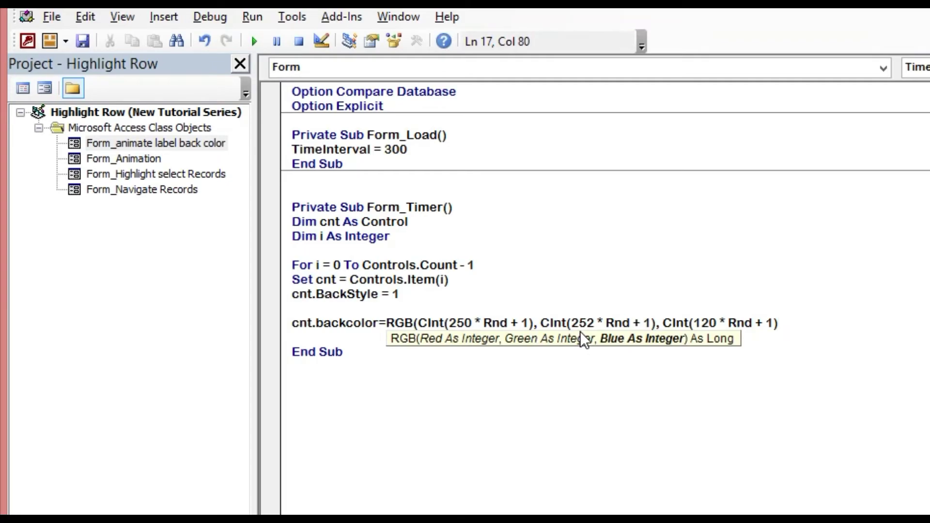
pyautogui.write(')')
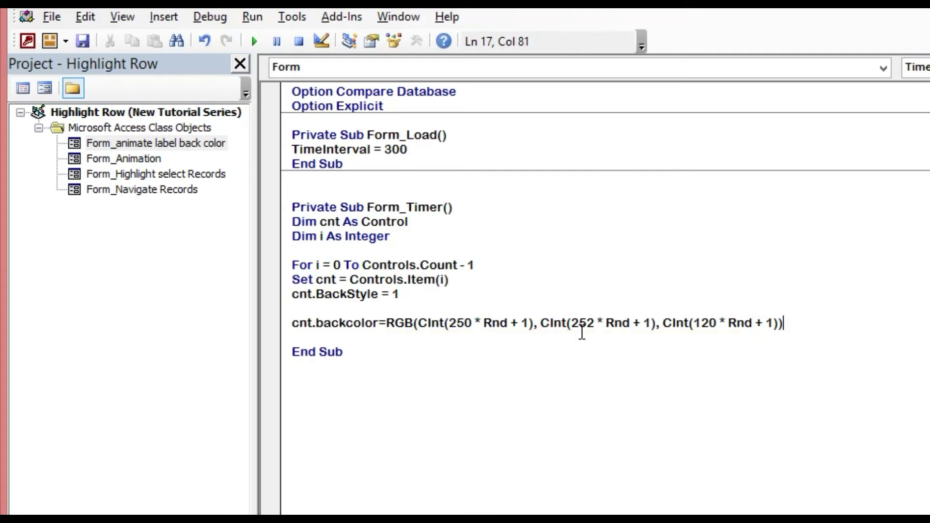
pyautogui.press('Return')
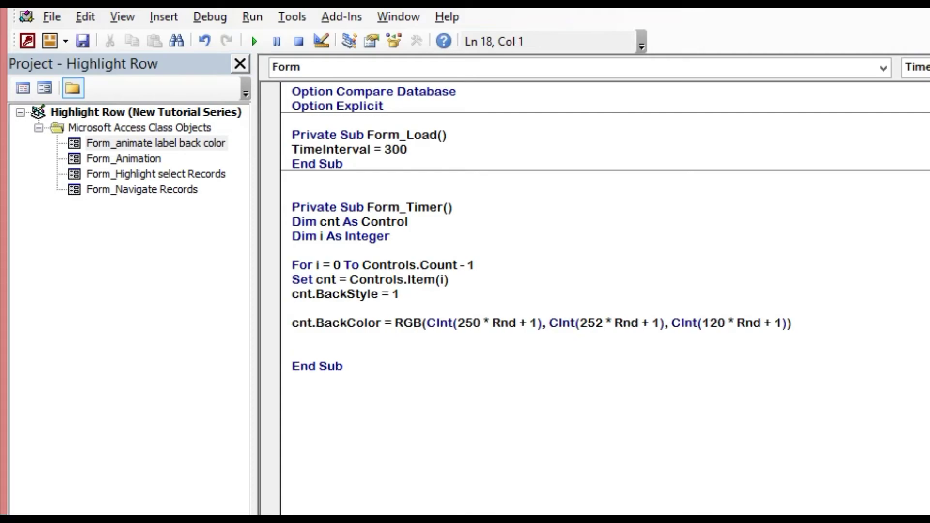
# Close the For loop with a Next line after the BackColor statement.
pyautogui.write('ne')
pyautogui.write('x')
pyautogui.press('Return')
pyautogui.press('Up')
pyautogui.press('Up')
pyautogui.press('Up')
pyautogui.press('Up')
pyautogui.press('Up')
pyautogui.press('Up')
pyautogui.press('Up')
pyautogui.press('Up')
pyautogui.press('Up')
pyautogui.press('Up')
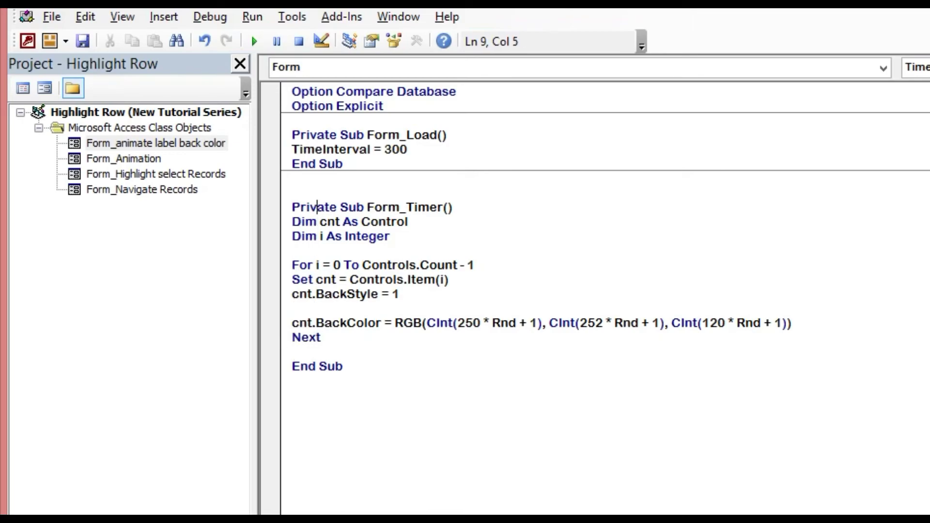
pyautogui.press('Up')
pyautogui.press('Up')
pyautogui.press('Up')
# Switch to the form's Design View, select the whole form, and return to the code.
pyautogui.hotkey('alt', 'F11')
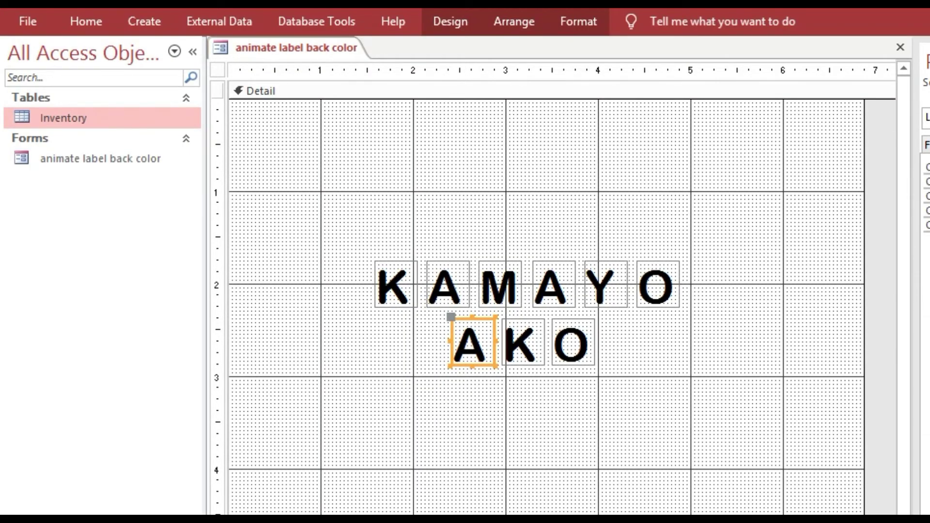
pyautogui.click(218, 71)
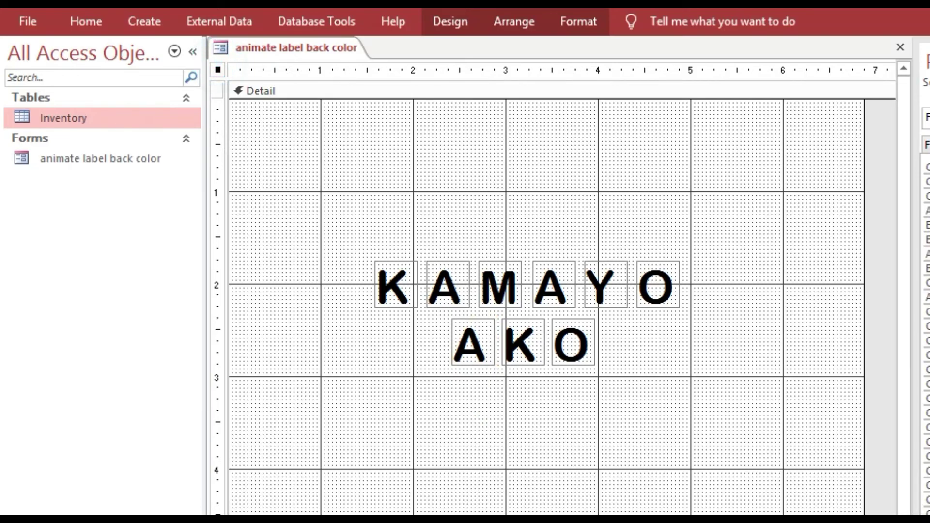
pyautogui.hotkey('alt', 'F11')
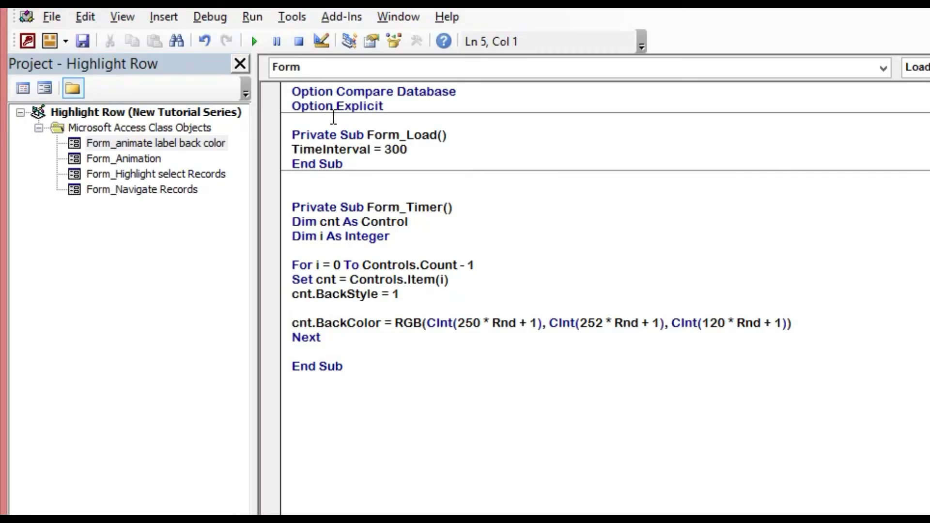
# Review the timer code and compile, revealing a Variable not defined error on TimeInterval.
pyautogui.click(283, 150)
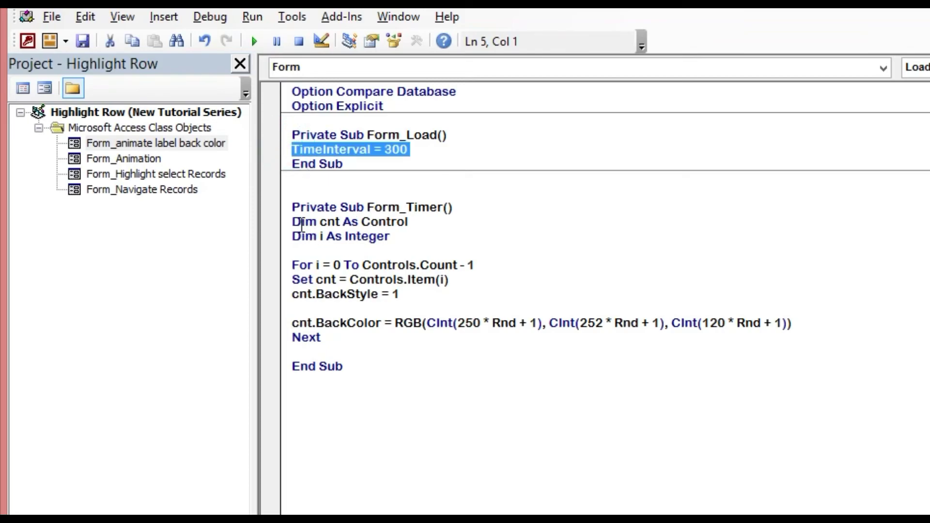
pyautogui.click(293, 222)
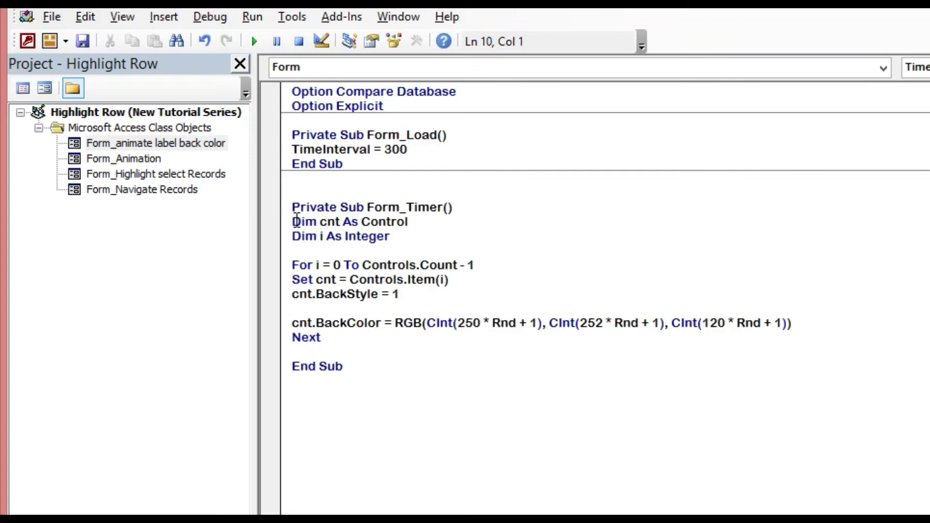
pyautogui.click(339, 223)
pyautogui.click(283, 241)
pyautogui.moveTo(319, 248); pyautogui.dragTo(385, 278)
pyautogui.click(333, 264)
pyautogui.moveTo(293, 281); pyautogui.dragTo(322, 281)
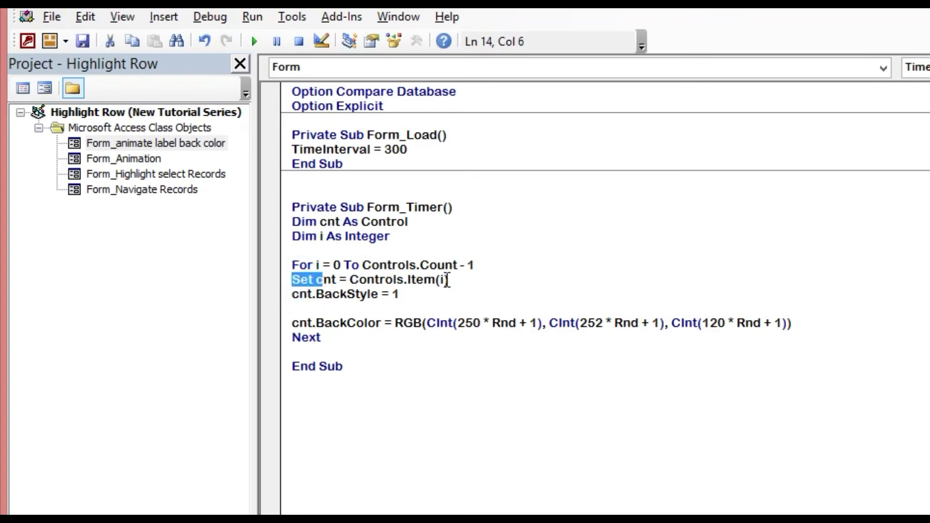
pyautogui.click(446, 280)
pyautogui.doubleClick(440, 281)
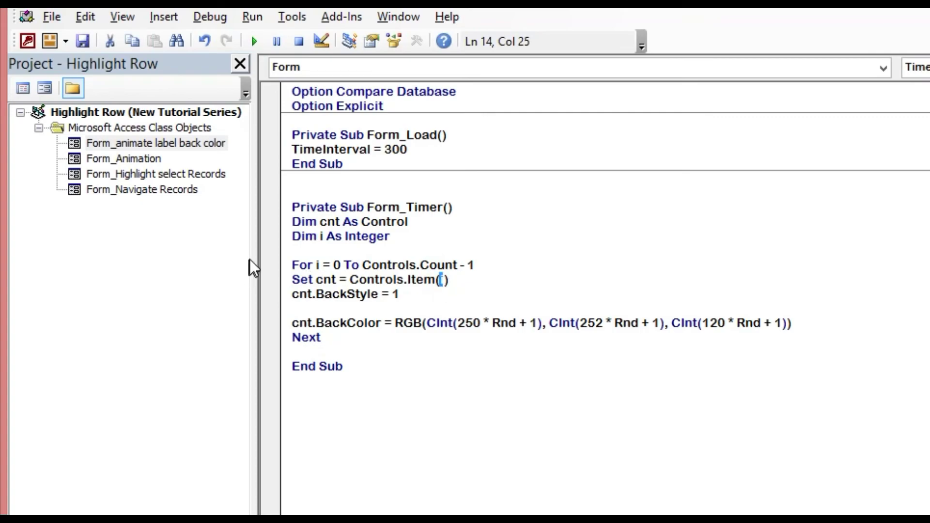
pyautogui.click(210, 16)
pyautogui.click(223, 37)
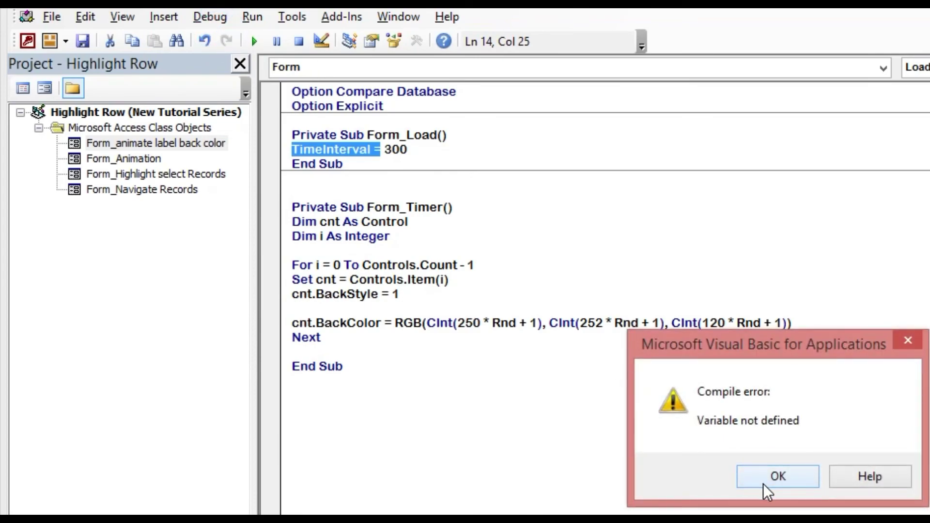
# Dismiss the error and correct TimeInterval to TimerInterval in Form_Load.
pyautogui.click(763, 483)
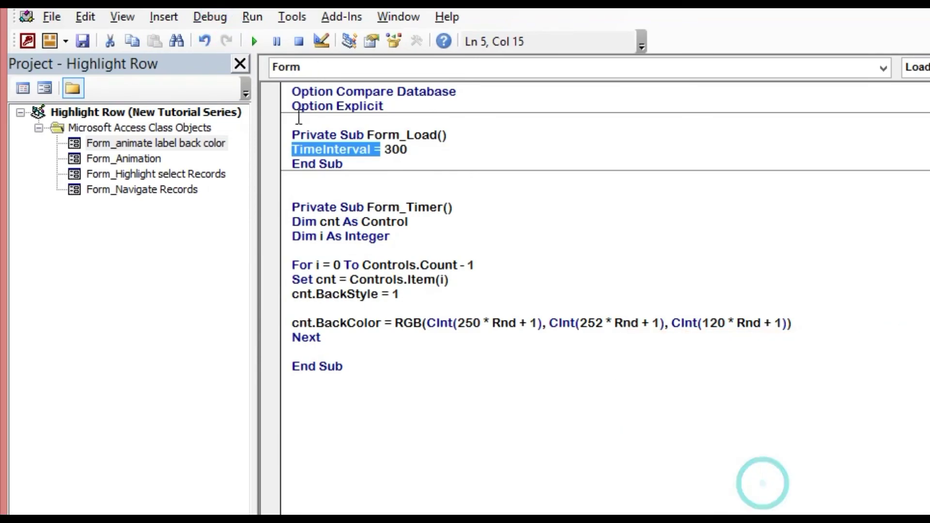
pyautogui.click(322, 150)
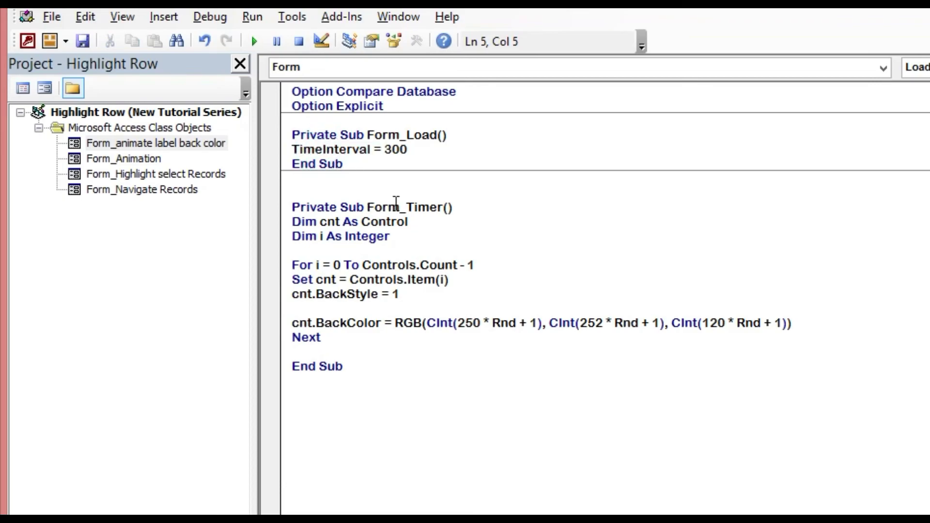
pyautogui.write('r')
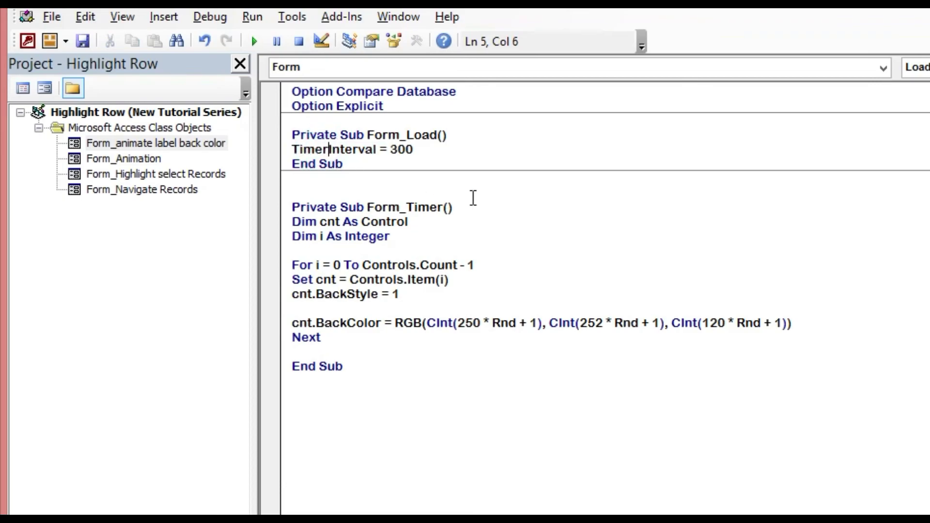
pyautogui.click(474, 194)
# Recompile the project and run the form in Form View.
pyautogui.click(213, 16)
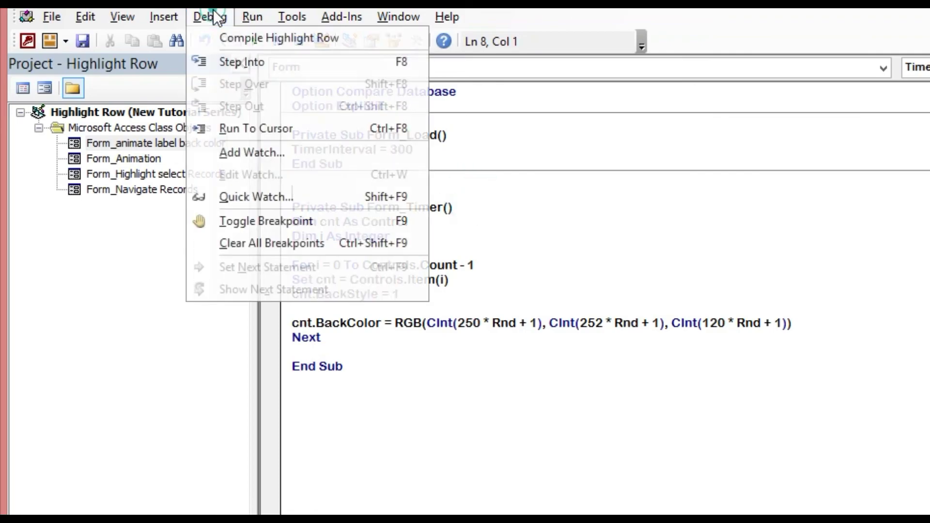
pyautogui.click(235, 37)
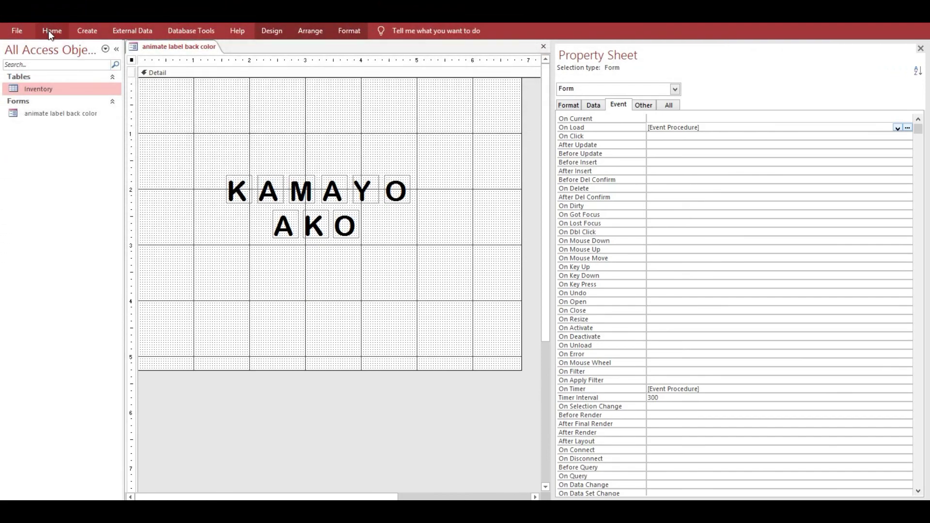
pyautogui.click(50, 32)
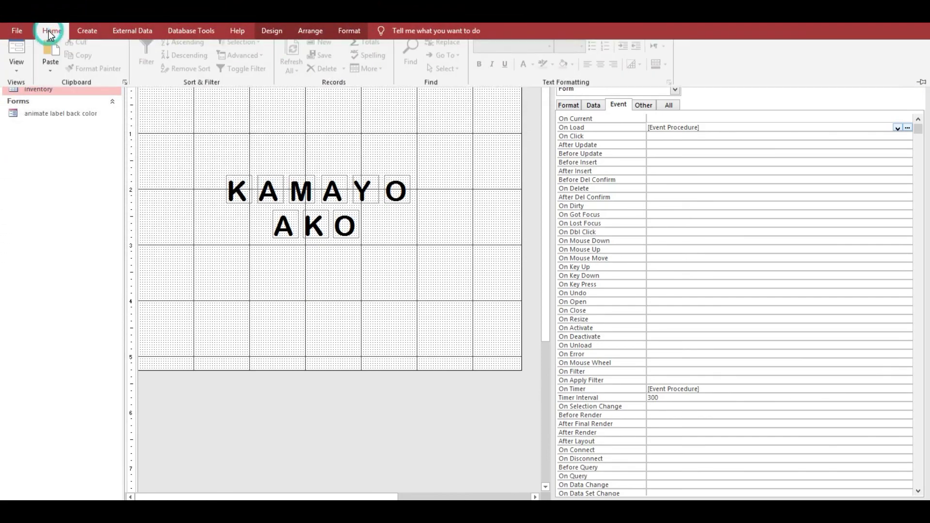
pyautogui.click(17, 53)
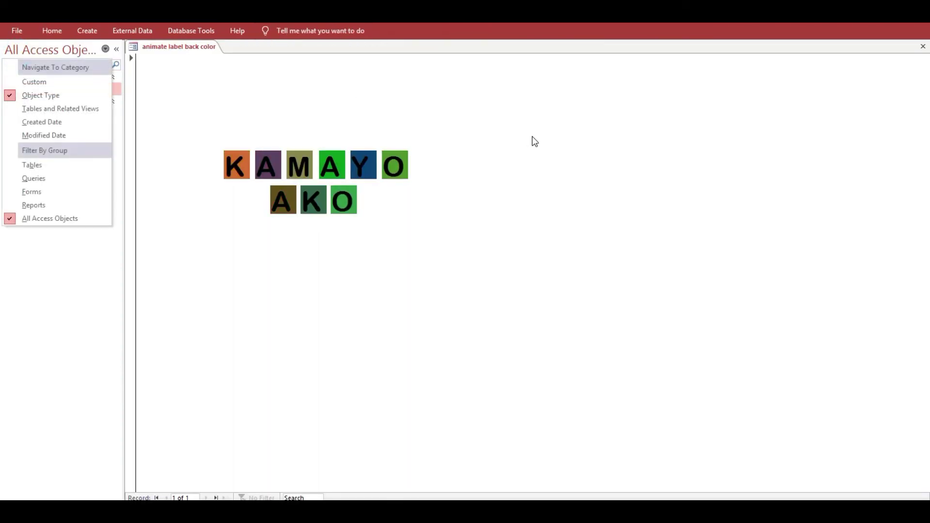
# Close the navigation category list and watch the letter labels change colour.
pyautogui.click(542, 270)
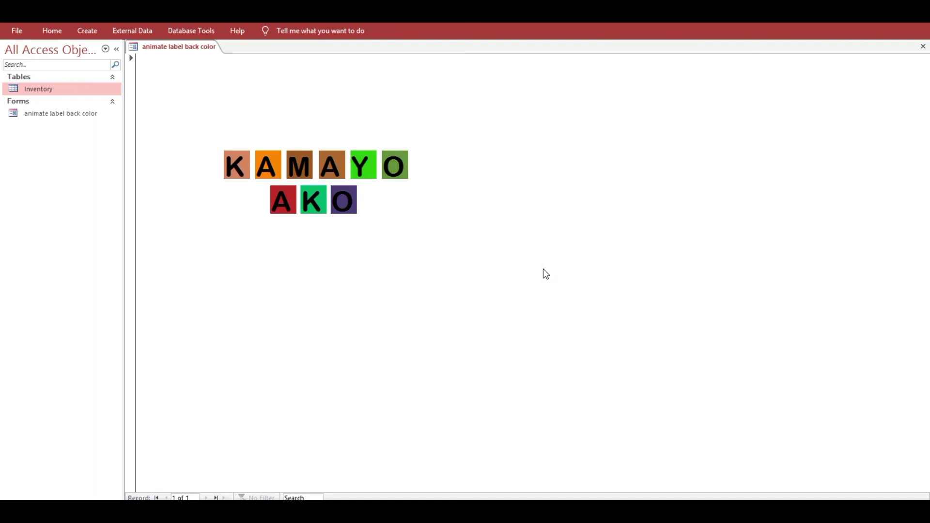